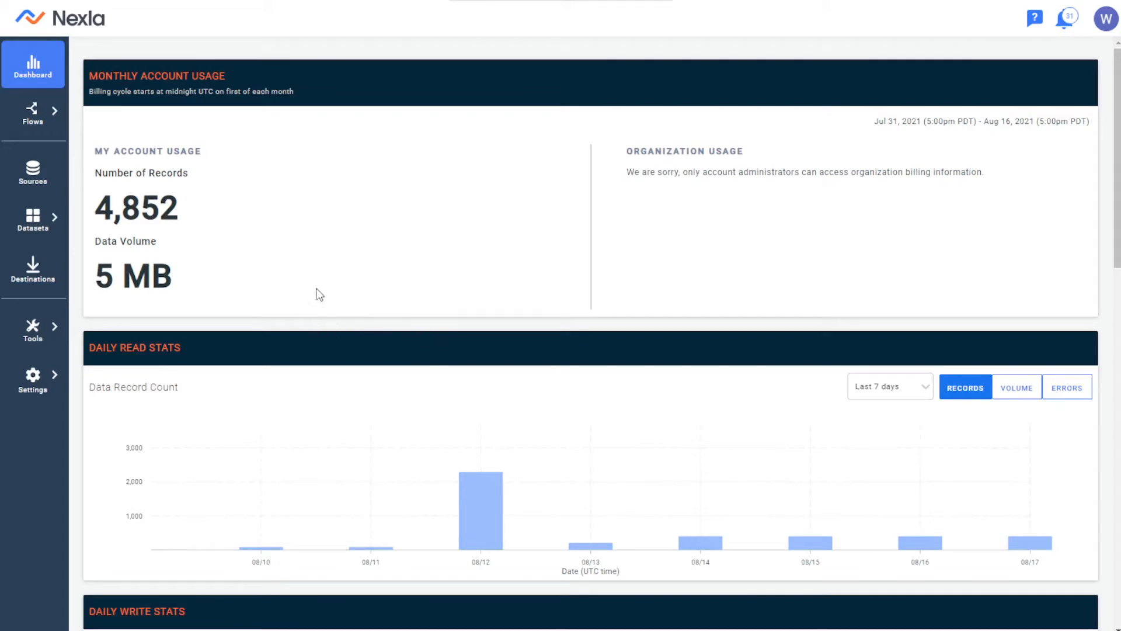
- Review the dashboard's daily read, write and per-flow statistics, and browse the list of own data flows
scroll(326, 289, down, 4)
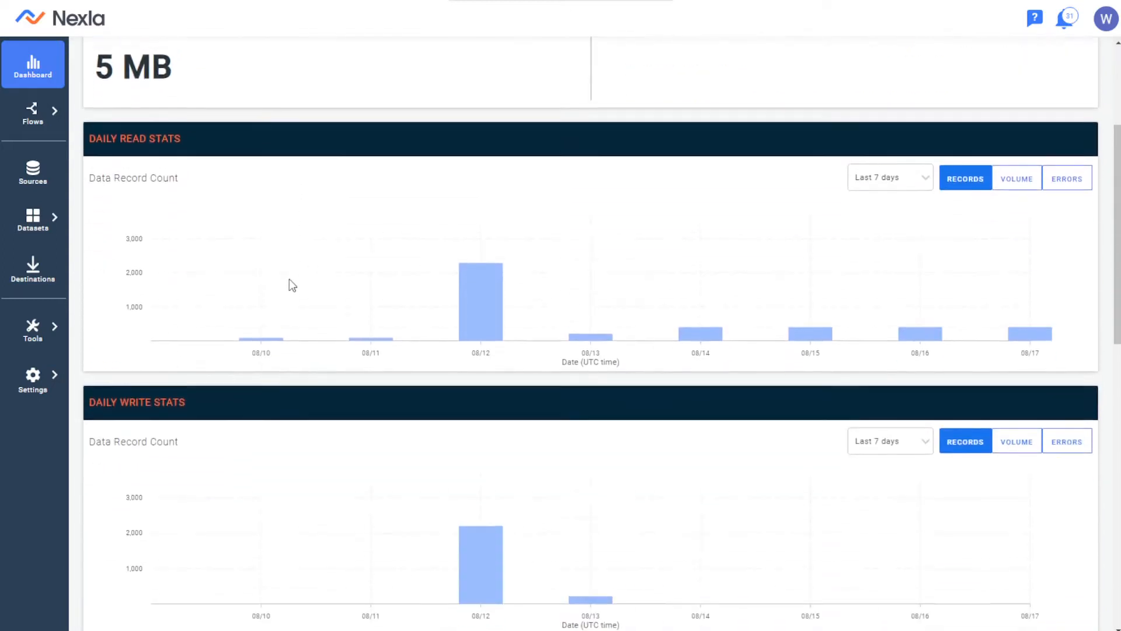
scroll(291, 284, down, 1)
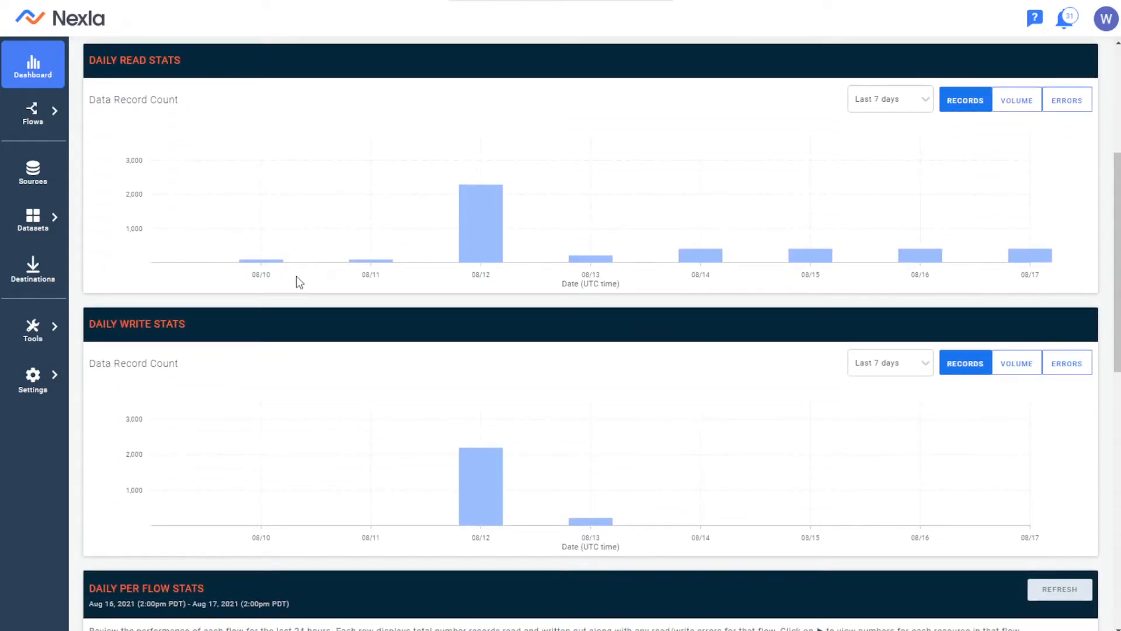
scroll(296, 277, down, 1)
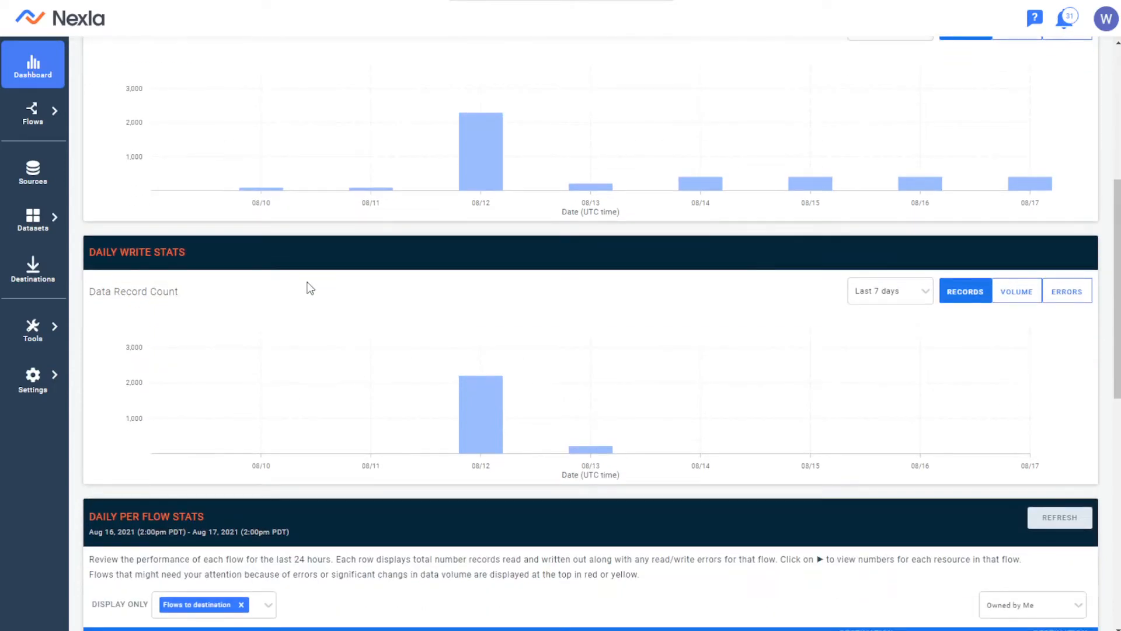
scroll(320, 289, down, 1)
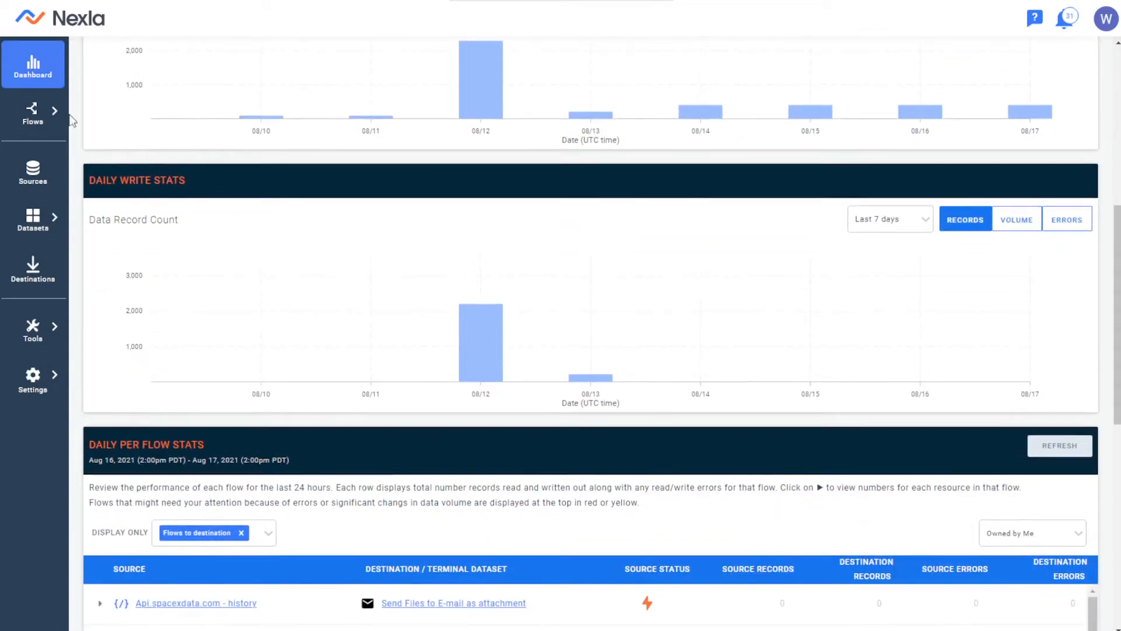
mouse_move(57, 117)
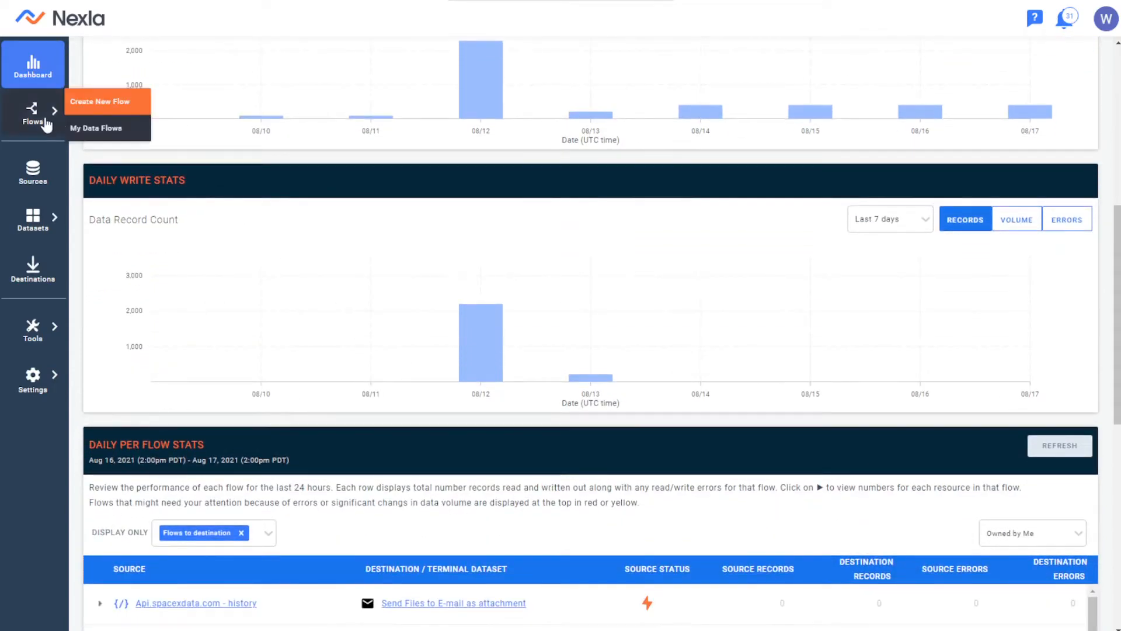
click(109, 129)
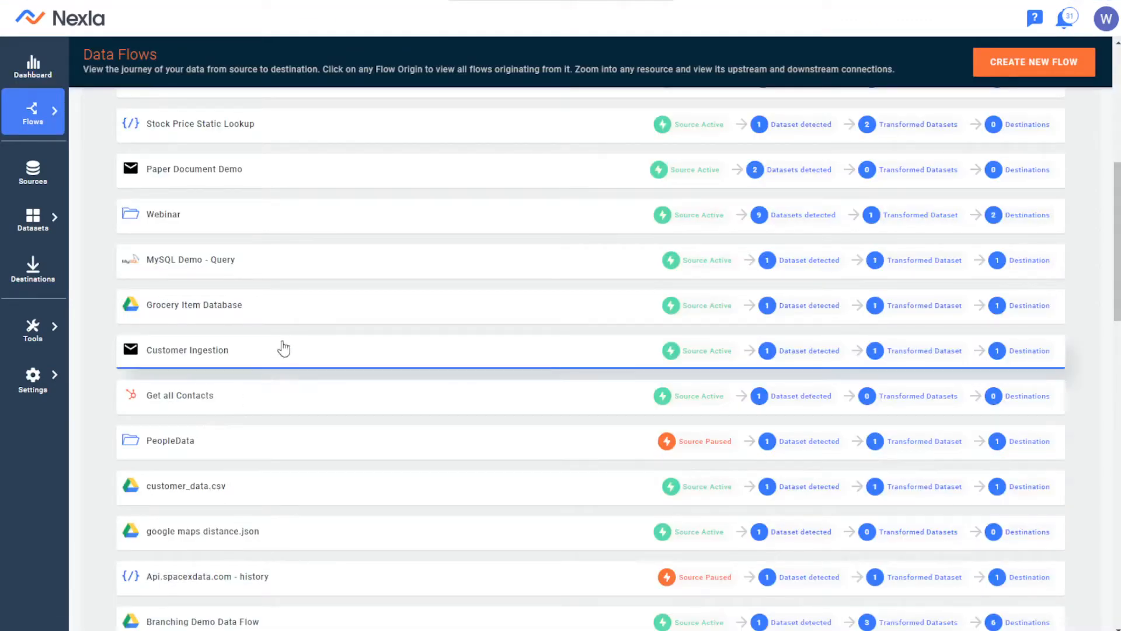
scroll(286, 325, up, 2)
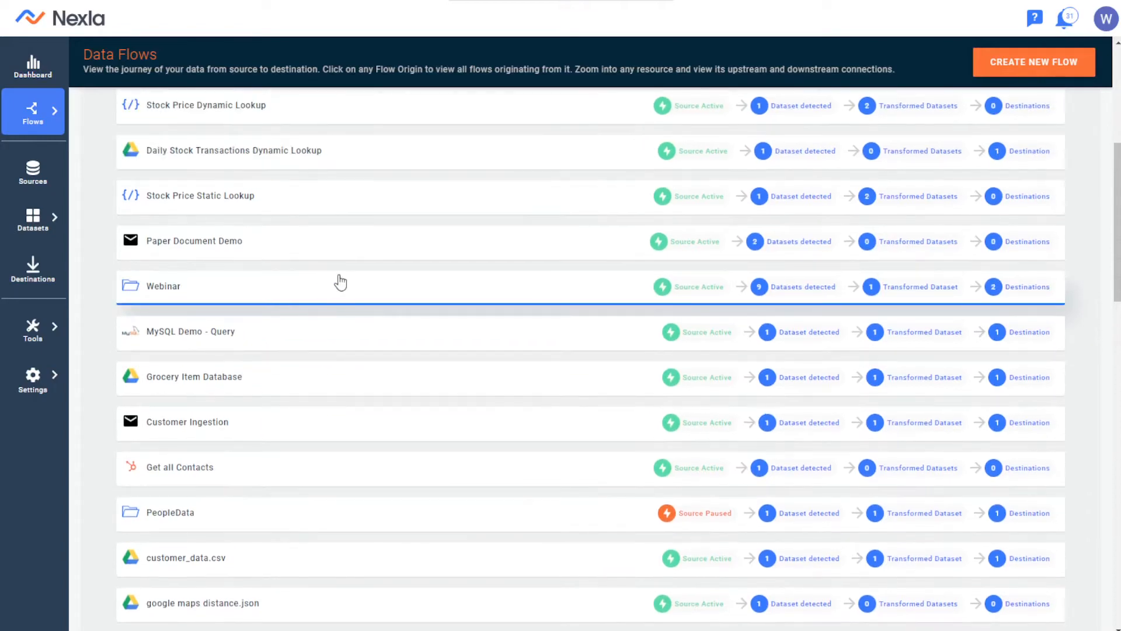
scroll(362, 266, up, 5)
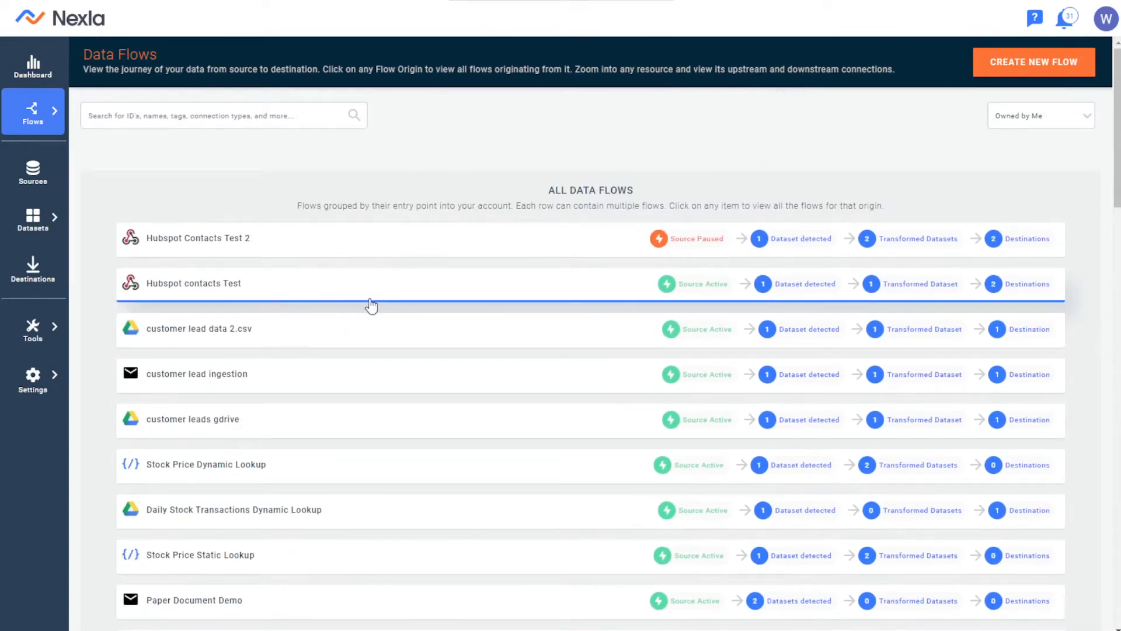
- Expand the customer lead data 2.csv flow and examine its path from source through datasets to the Create Contacts destination
click(301, 335)
scroll(304, 339, down, 1)
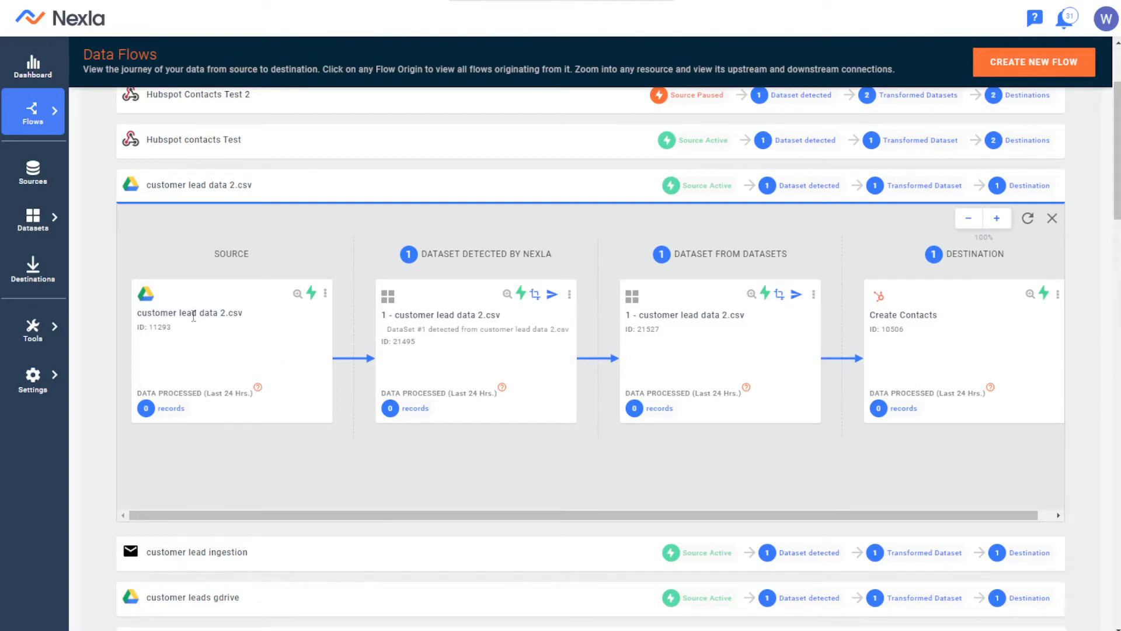
drag(243, 316, 129, 317)
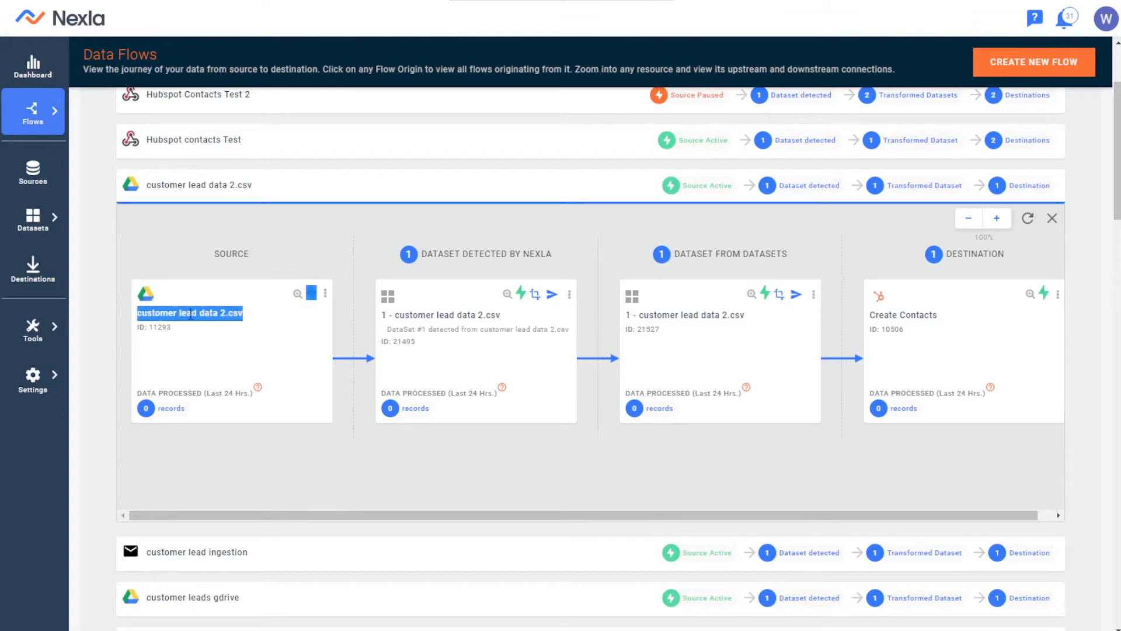
click(222, 338)
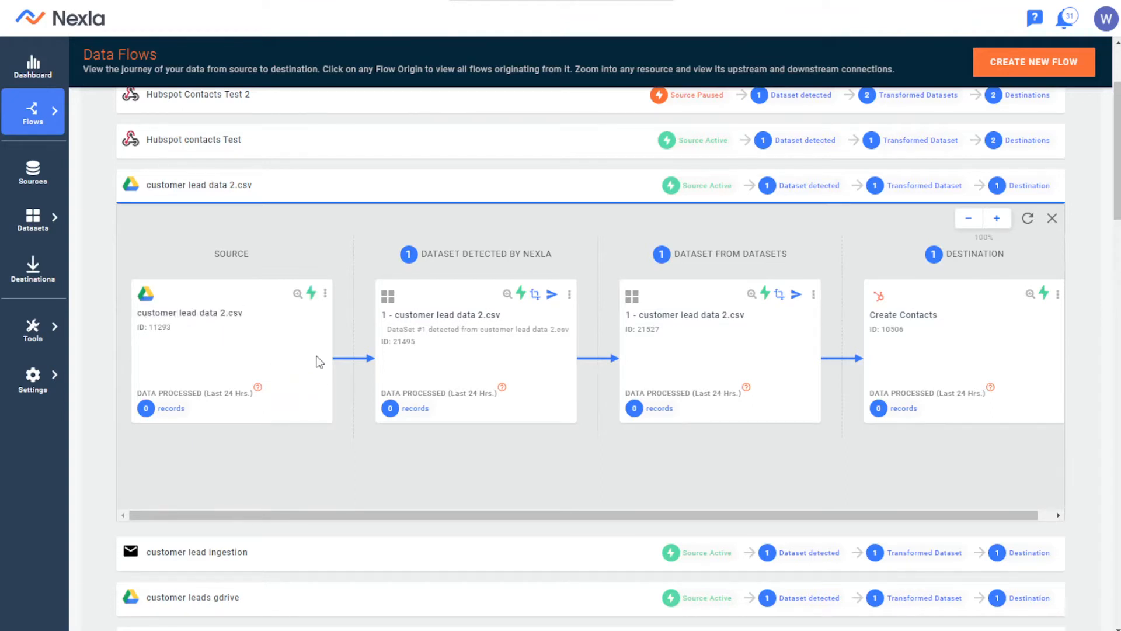
scroll(318, 359, down, 1)
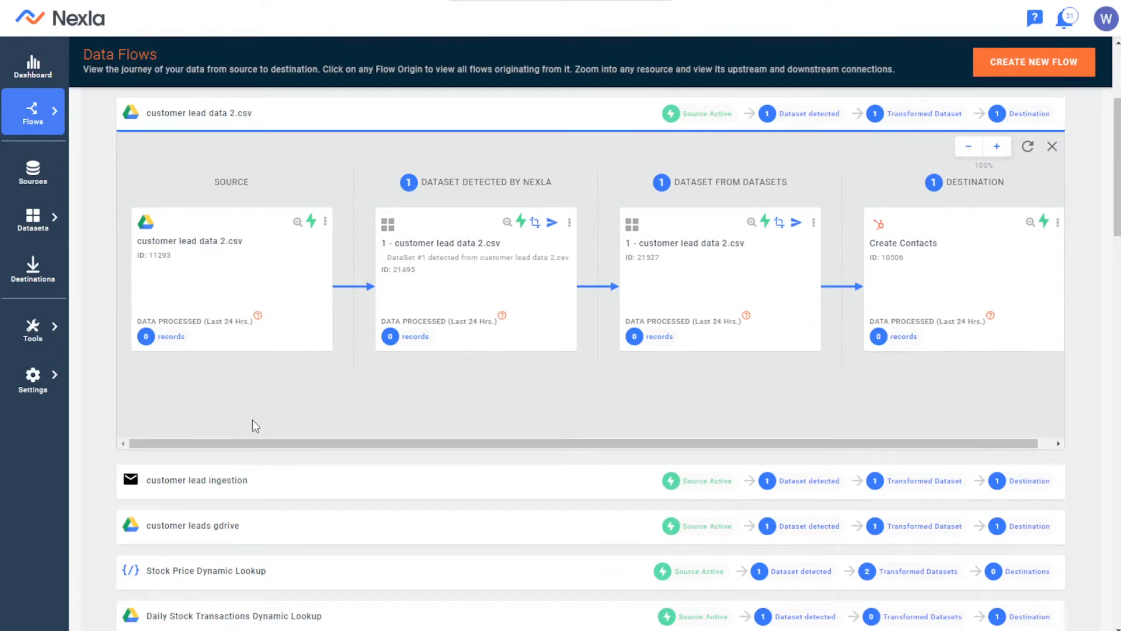
drag(257, 444, 272, 443)
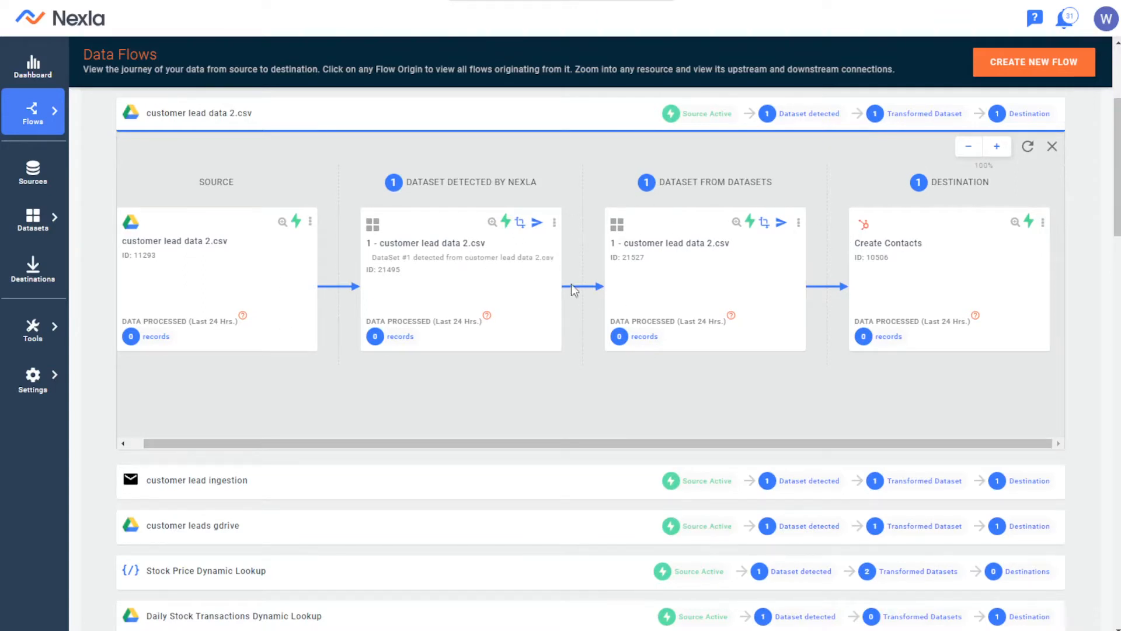
drag(683, 285, 750, 247)
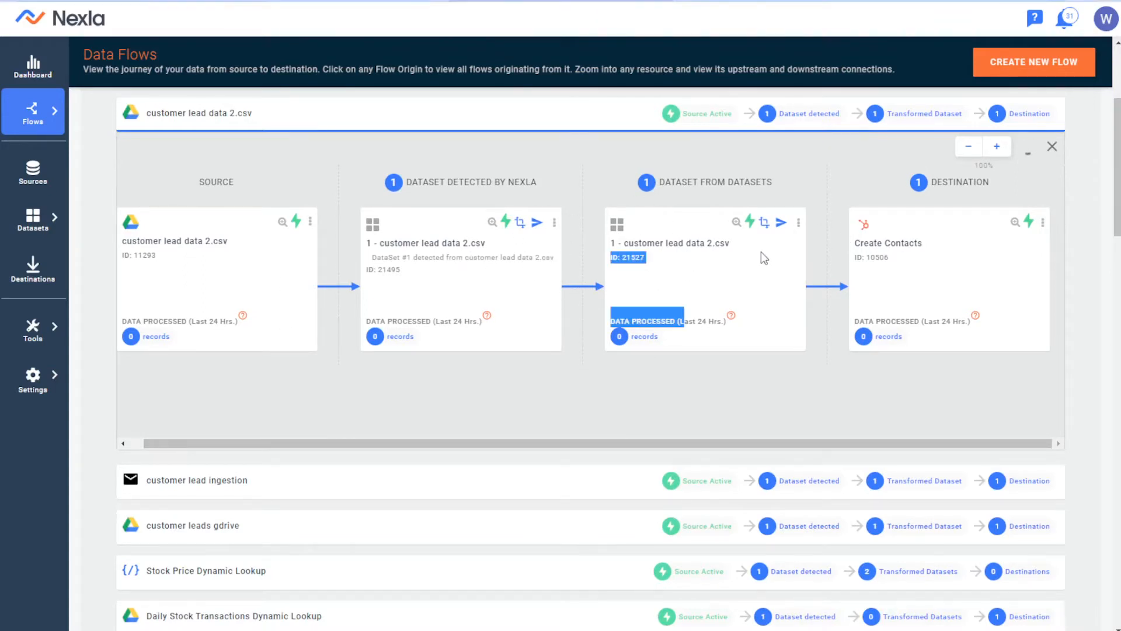
drag(904, 244, 911, 246)
click(1031, 253)
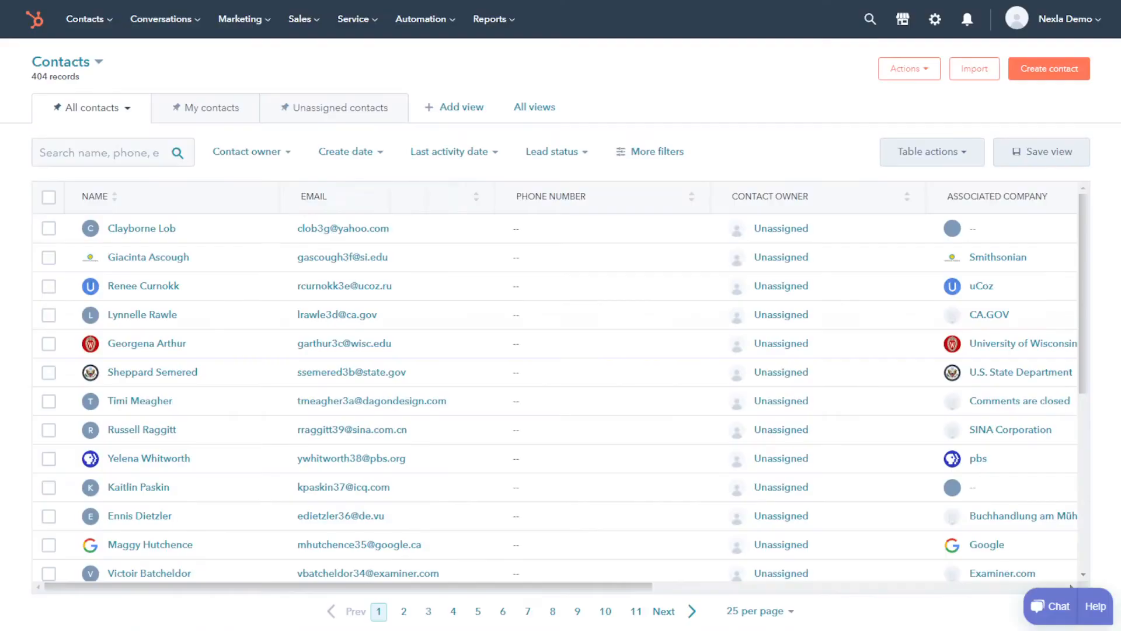
- Browse the contacts list in HubSpot and select all contacts across every page
scroll(286, 243, down, 5)
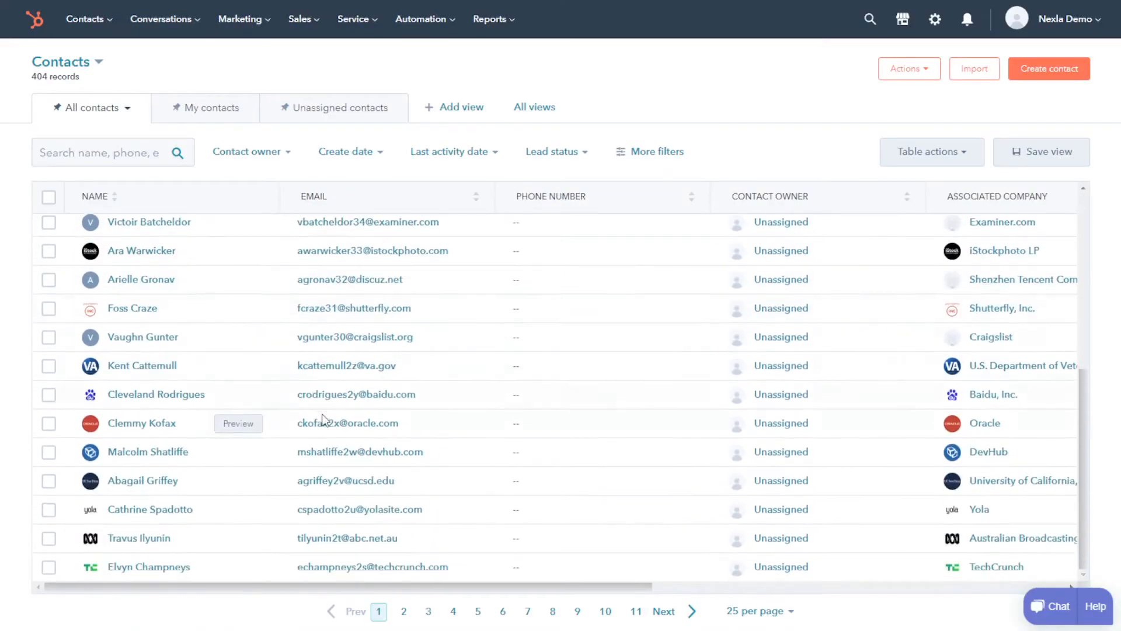
scroll(321, 425, up, 5)
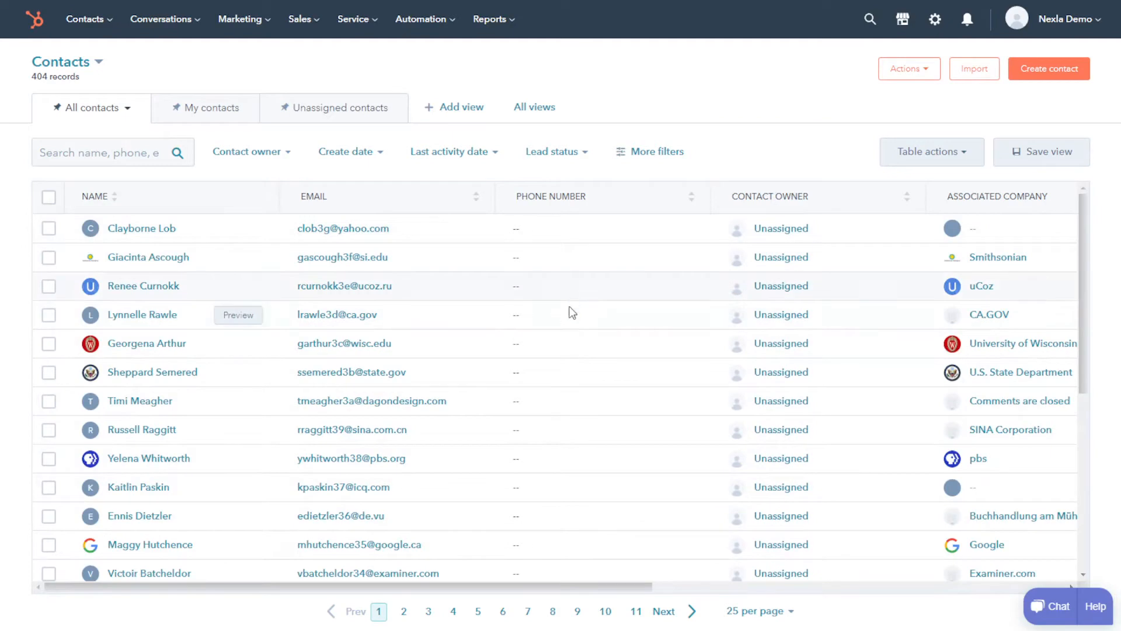
mouse_move(527, 587)
mouse_down()
mouse_move(791, 563)
mouse_move(943, 565)
mouse_move(520, 588)
mouse_up()
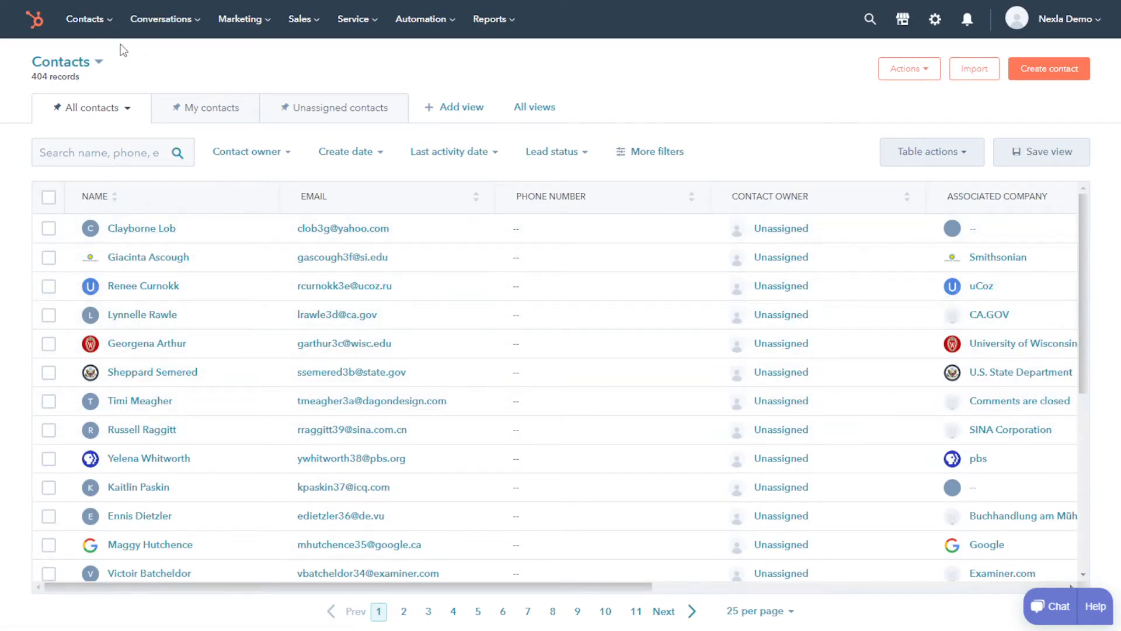
click(48, 198)
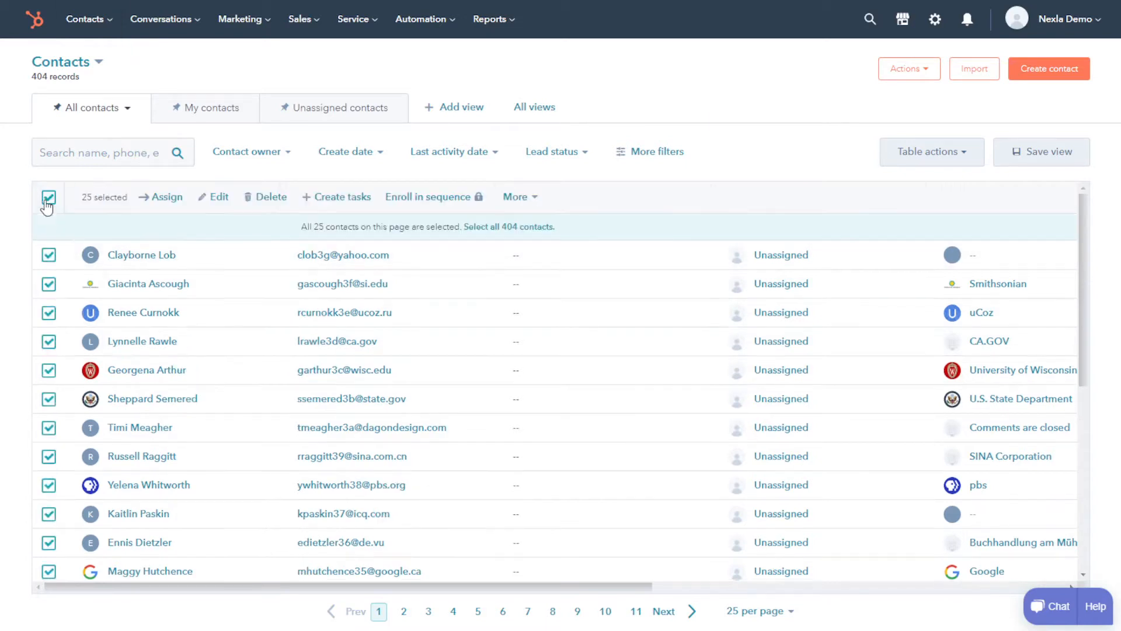
click(525, 227)
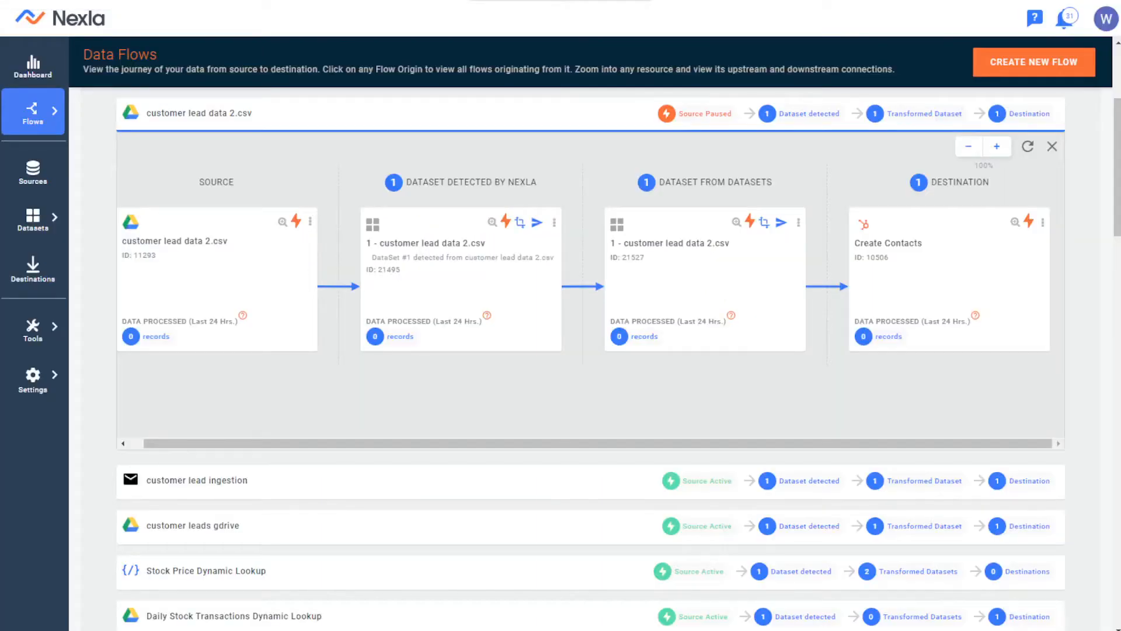
- Switch back to Nexla and start a new data flow with a new source
mouse_move(38, 115)
click(84, 106)
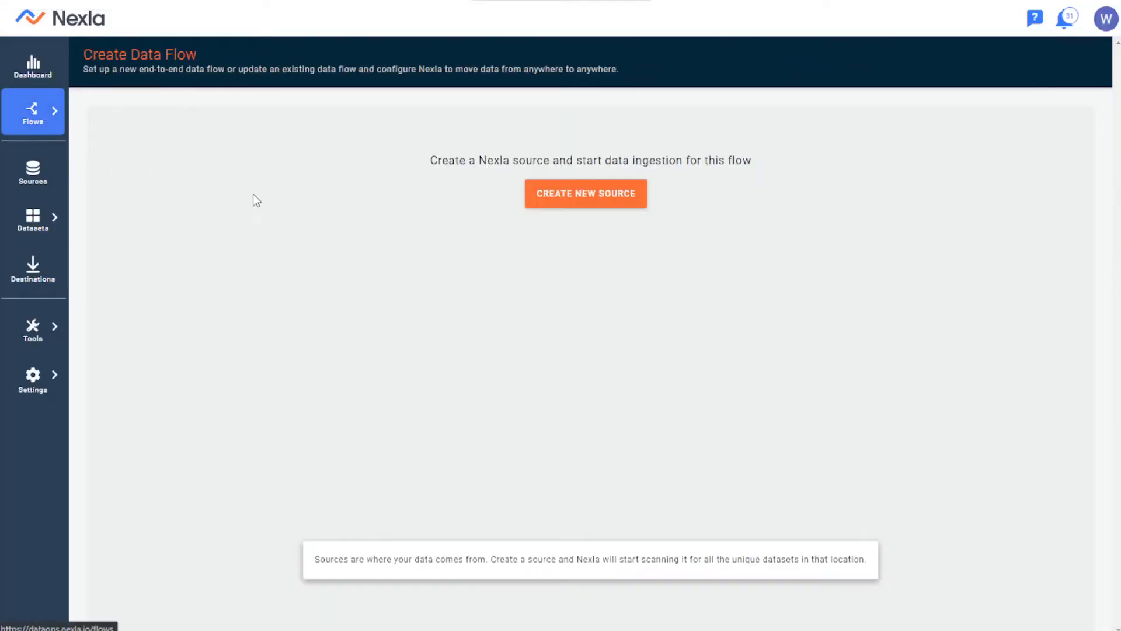
click(613, 202)
- Look through the available source types and choose Google Drive for the new source
scroll(671, 269, down, 3)
scroll(683, 295, down, 2)
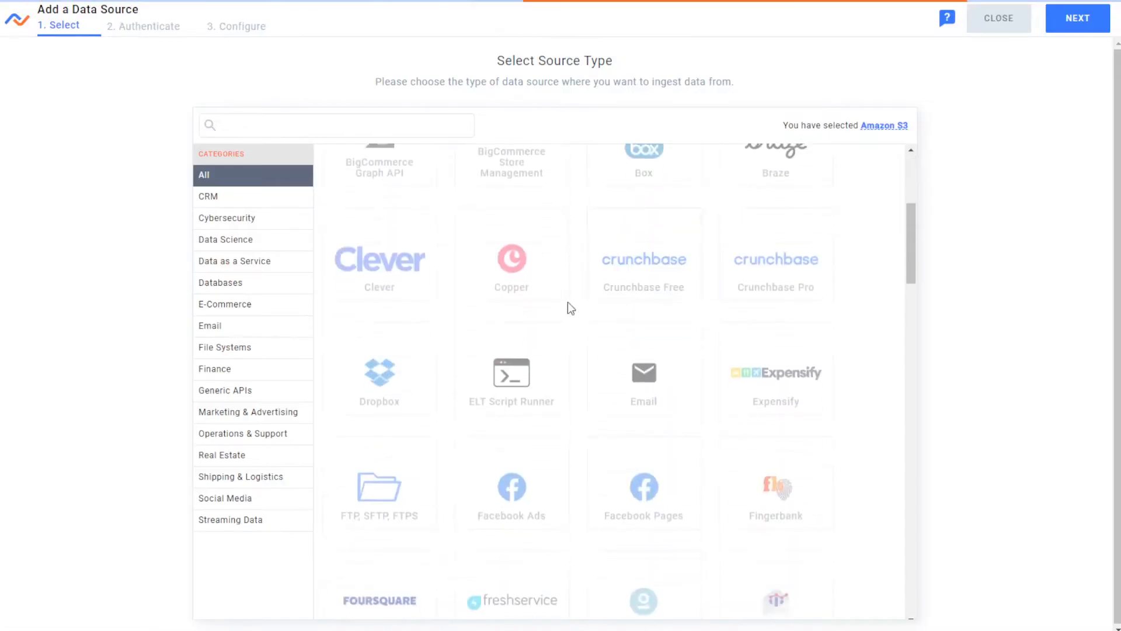
scroll(543, 327, down, 1)
scroll(638, 368, down, 2)
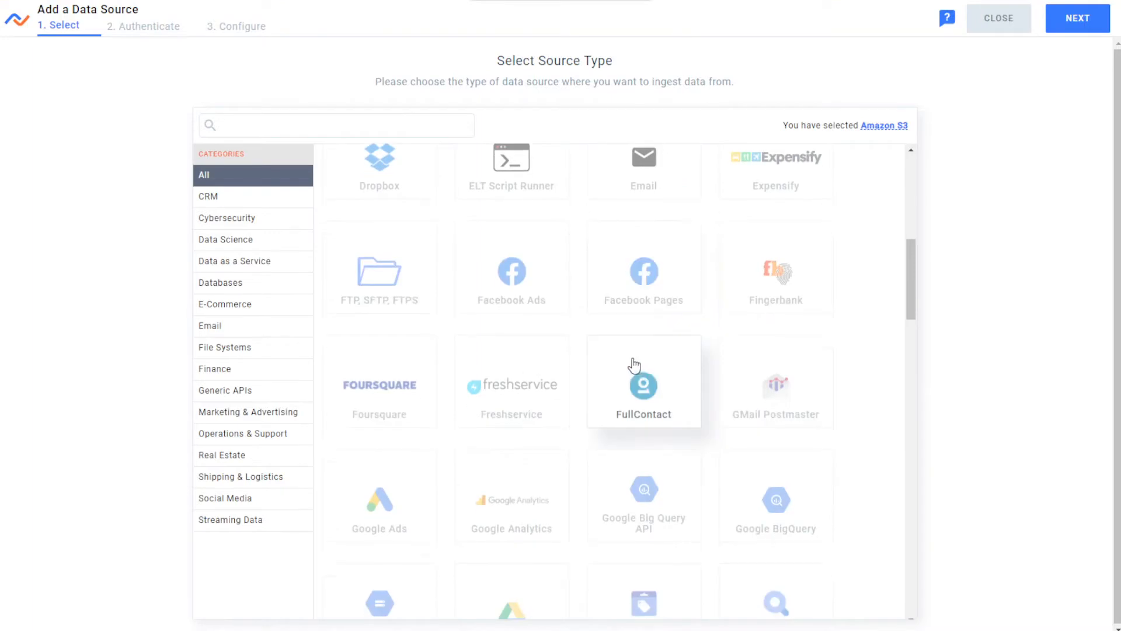
scroll(625, 317, down, 2)
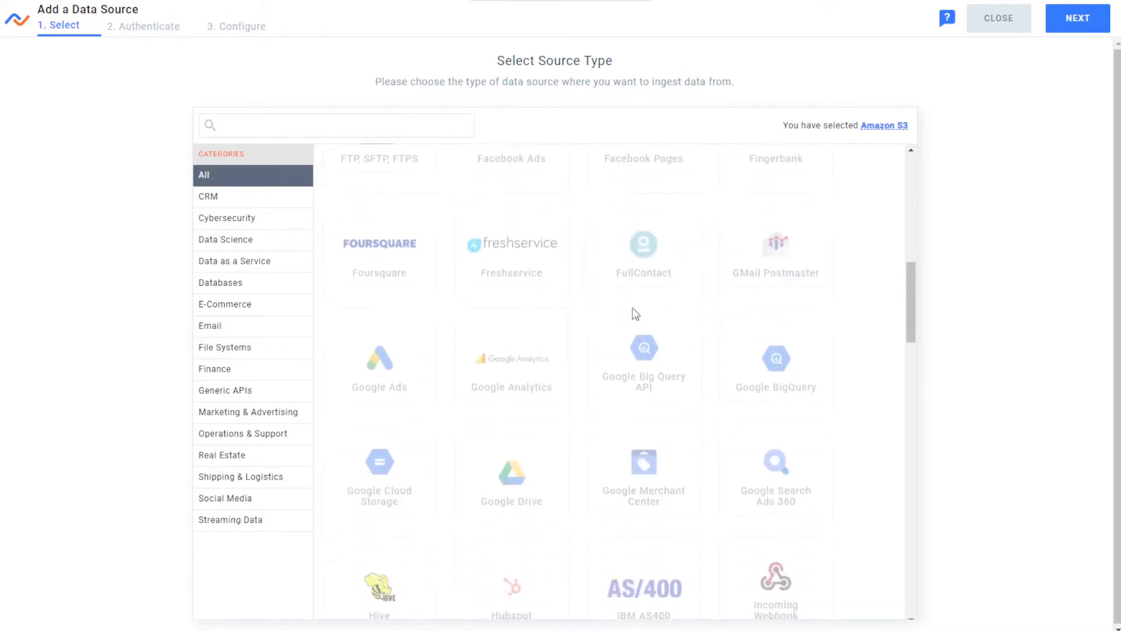
scroll(663, 363, down, 4)
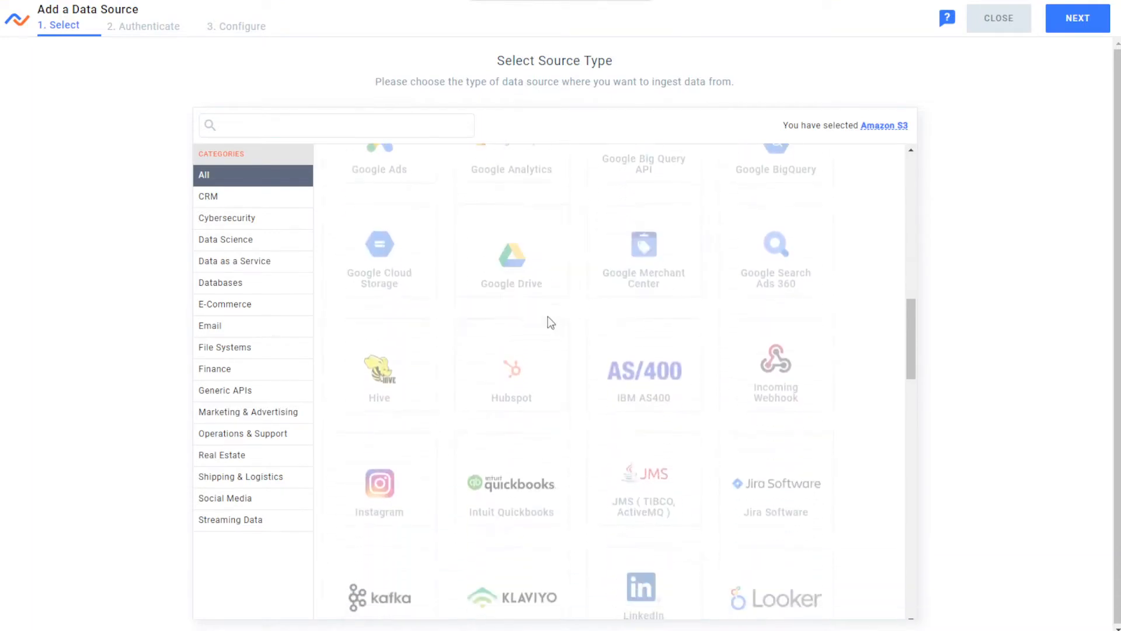
scroll(488, 358, down, 2)
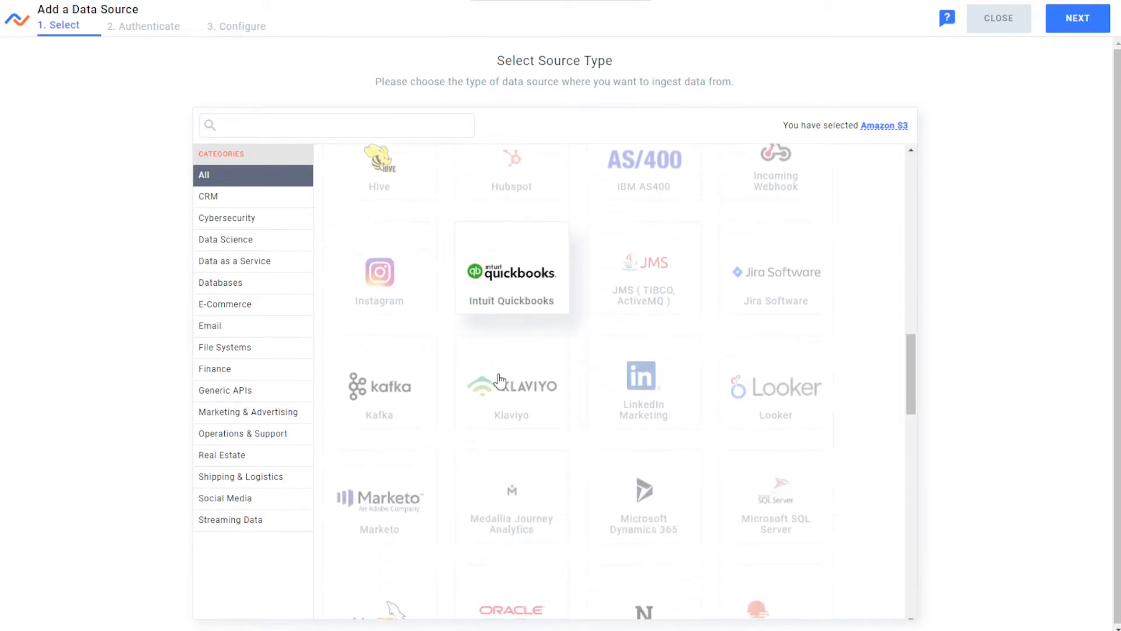
scroll(593, 343, up, 5)
scroll(604, 338, up, 10)
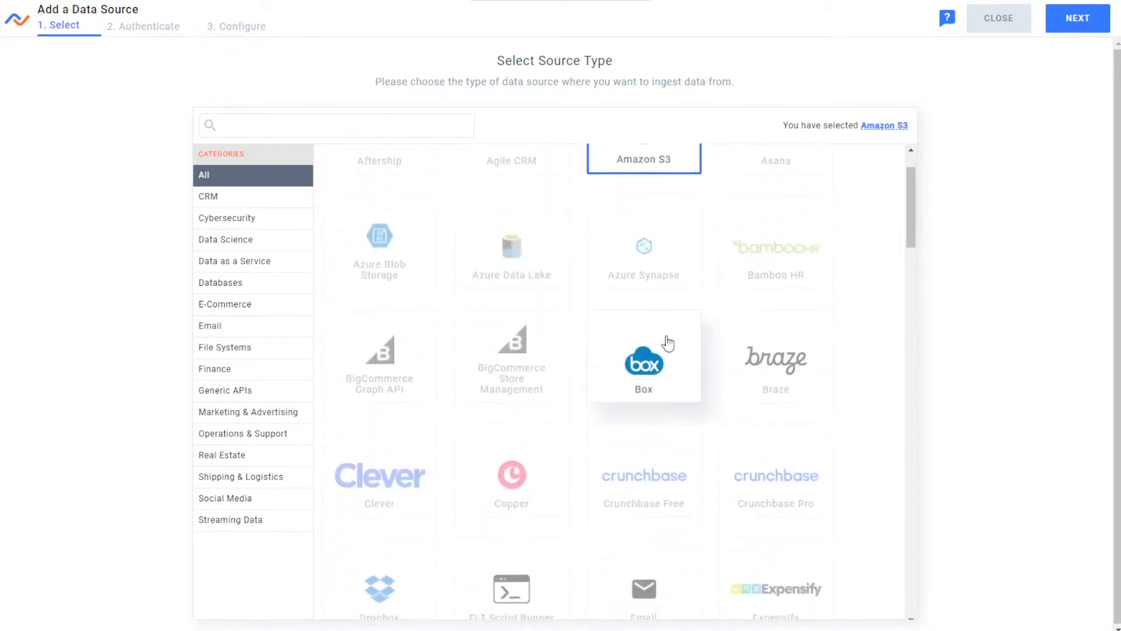
scroll(689, 340, down, 3)
scroll(538, 366, down, 7)
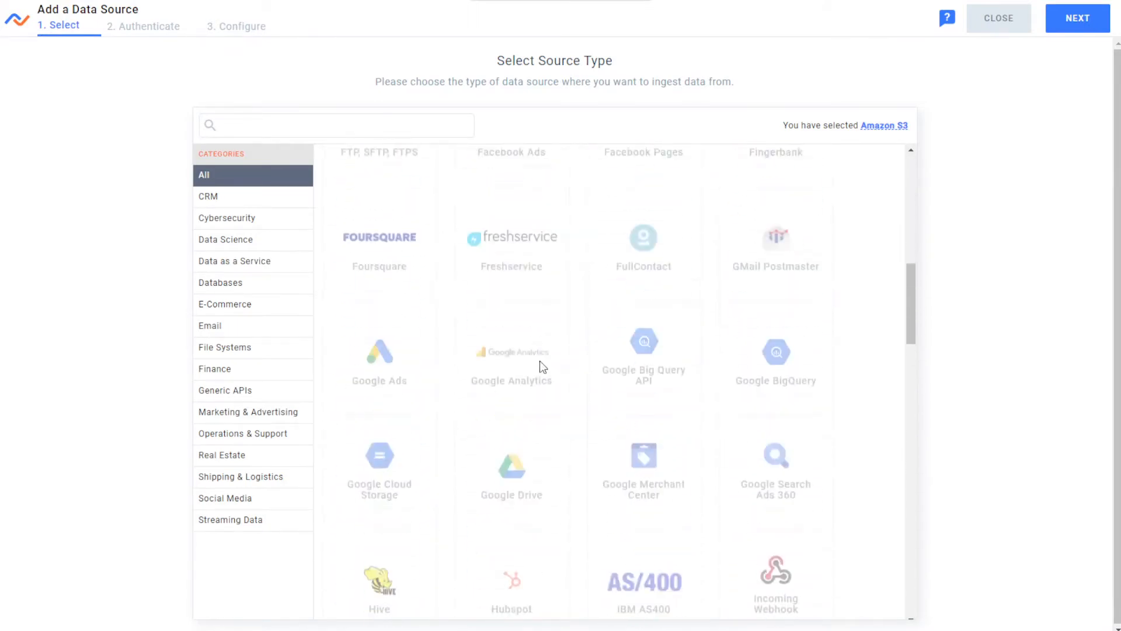
click(514, 371)
click(1108, 19)
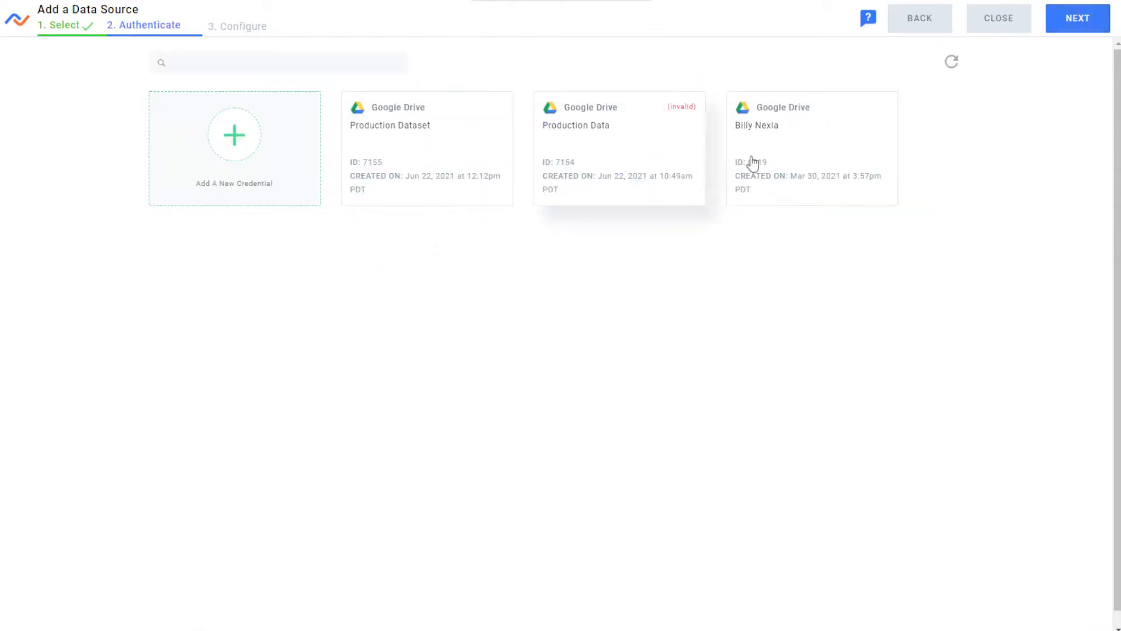
- Authenticate the source with the existing Google Drive credential created on Mar 30, 2021, after viewing the form for adding a new credential
click(781, 147)
click(230, 183)
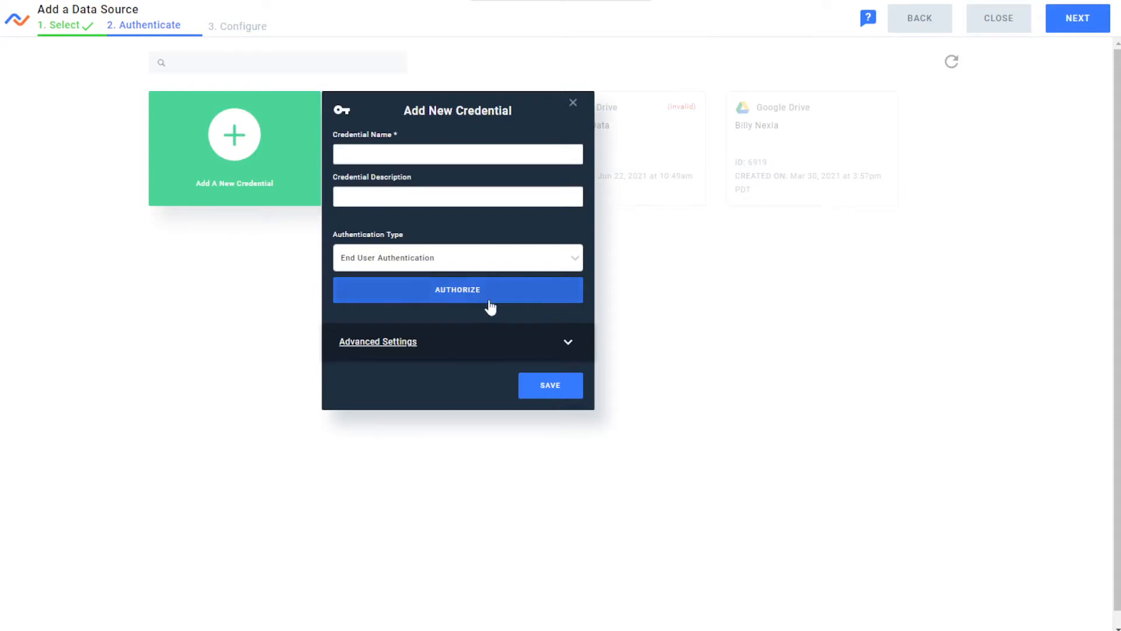
click(574, 104)
click(1054, 25)
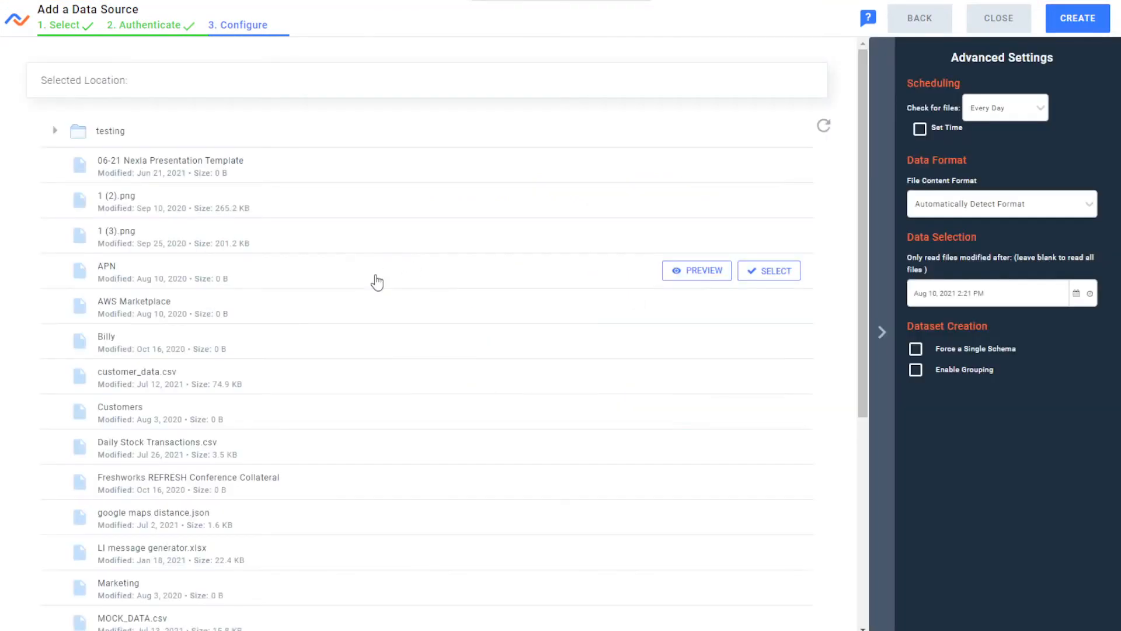
- Select the testing folder as the source location, look over the advanced settings, and create the source
click(78, 131)
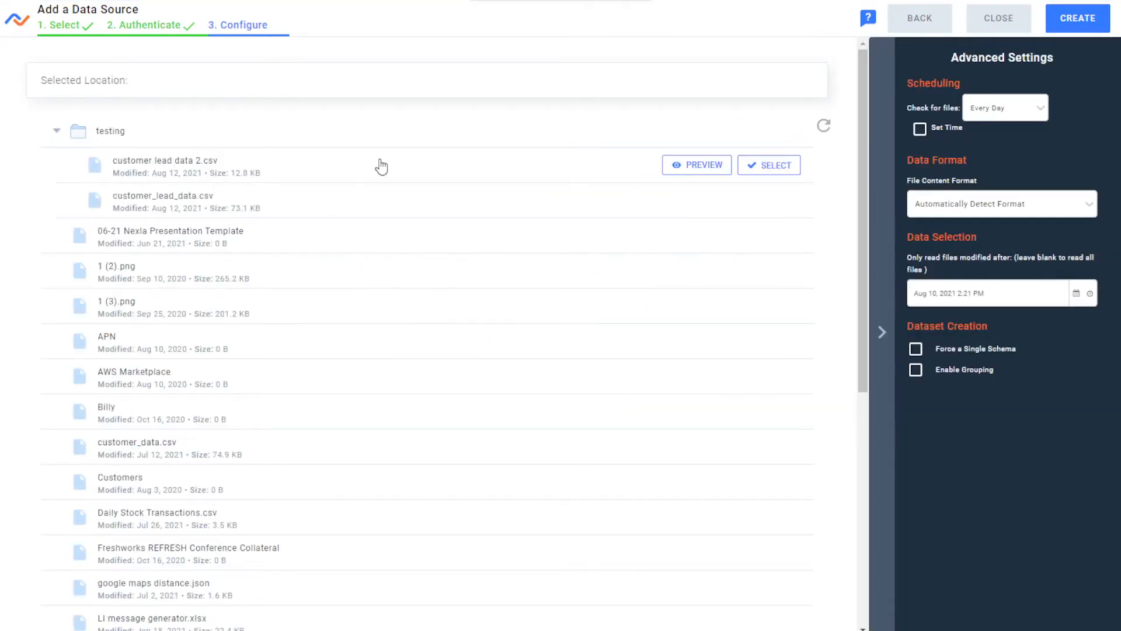
click(770, 131)
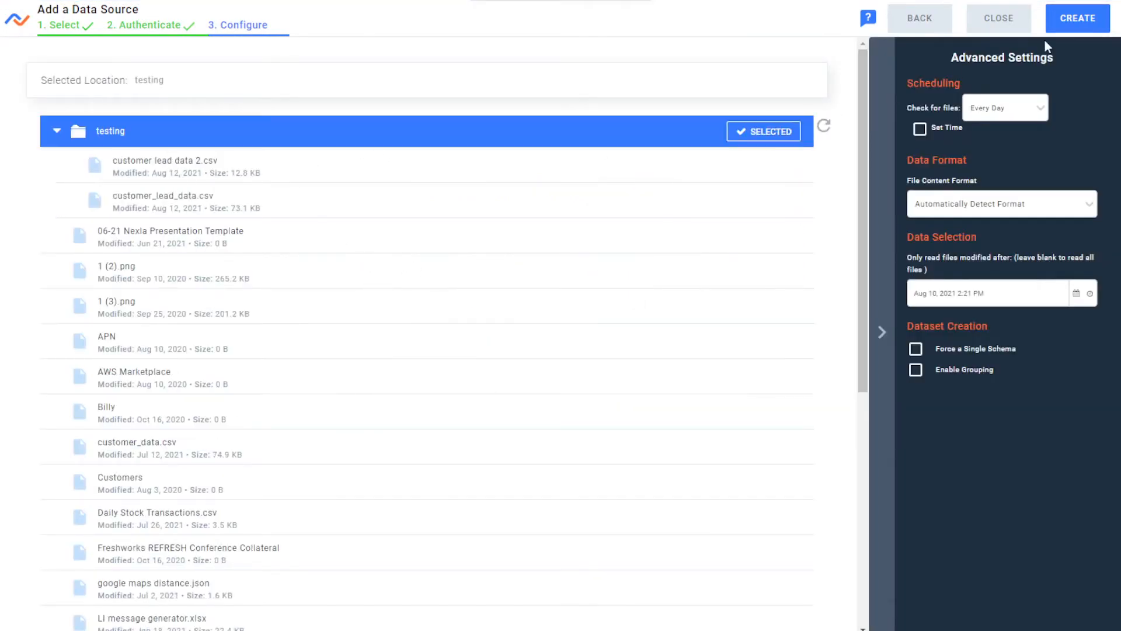
click(1031, 107)
click(983, 138)
click(1010, 290)
click(1078, 26)
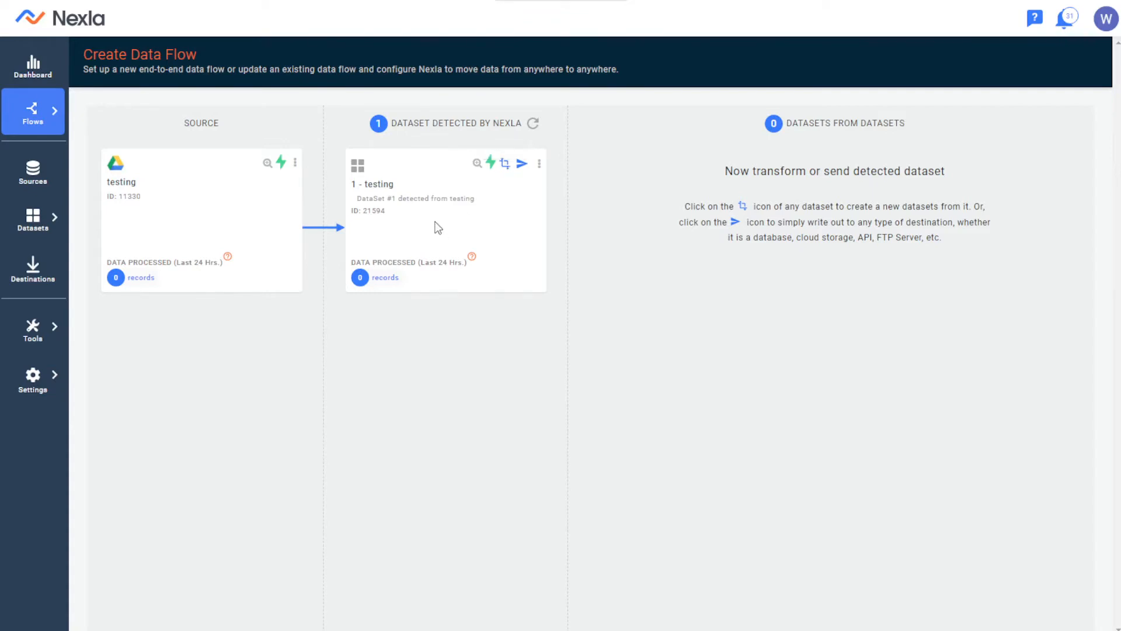
- Start a new dataset from the detected testing dataset, looking over the transform functions for phone and the output validation settings
click(504, 168)
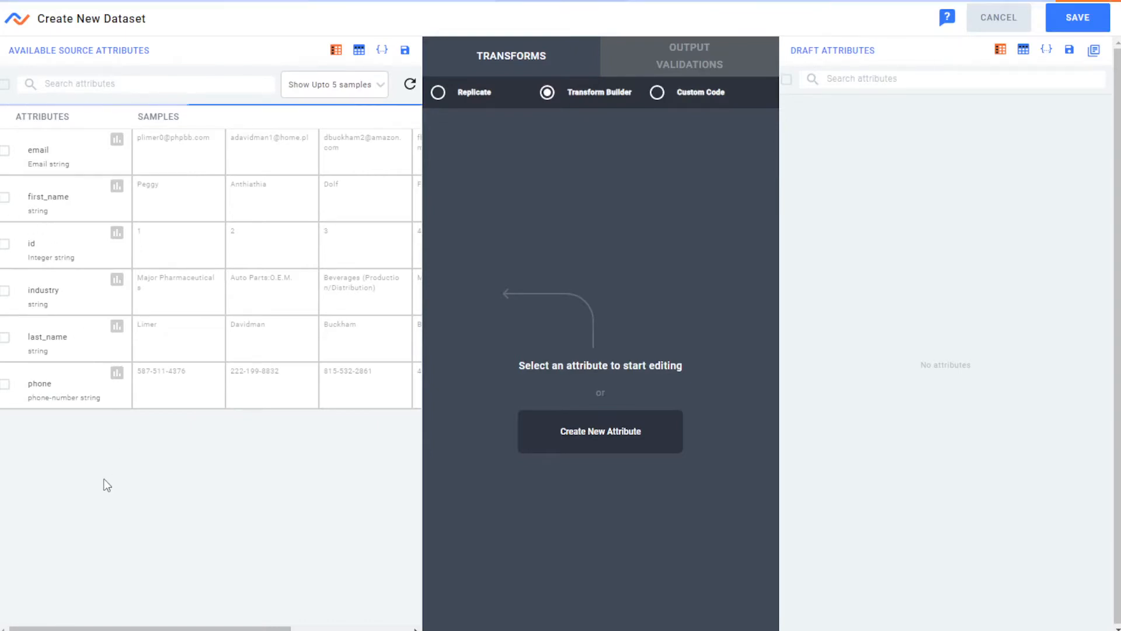
click(11, 385)
click(478, 213)
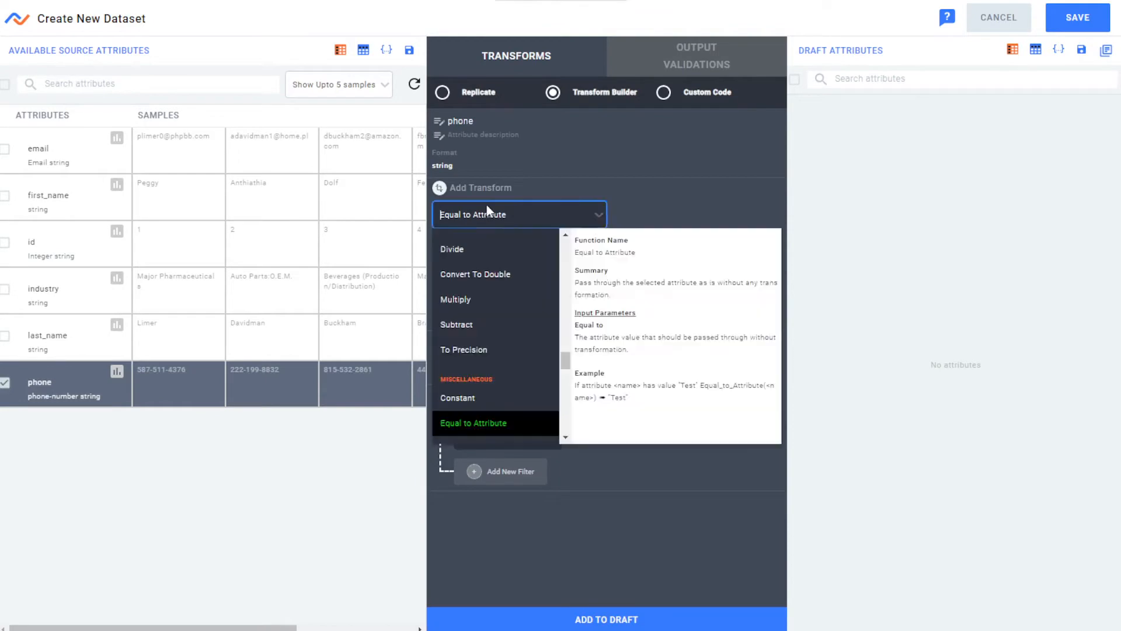
scroll(514, 351, down, 15)
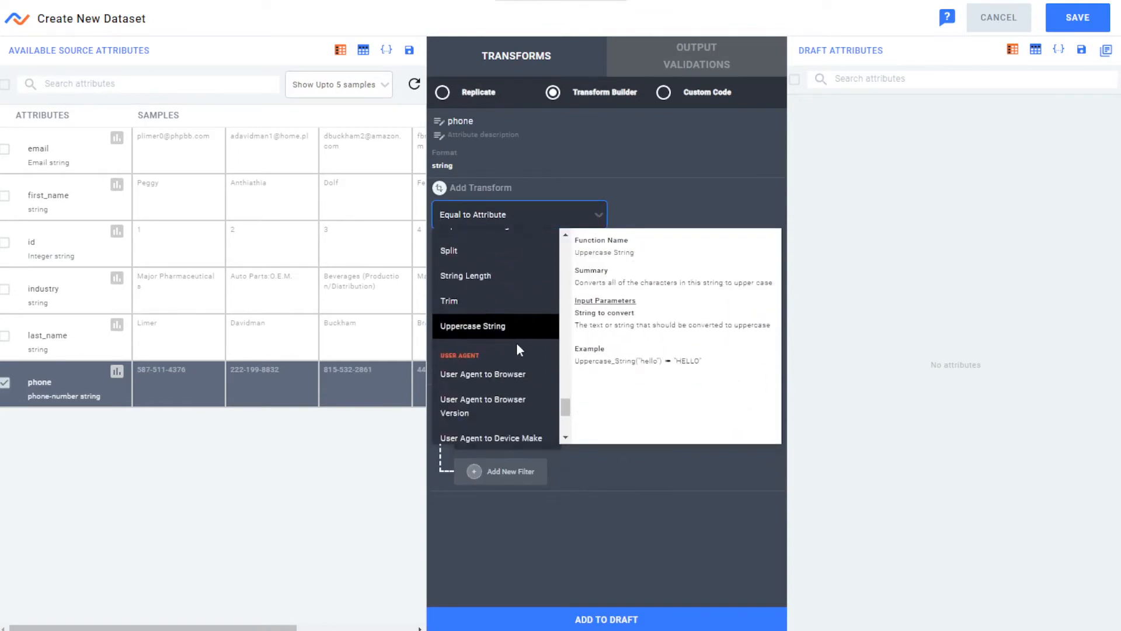
scroll(513, 396, up, 5)
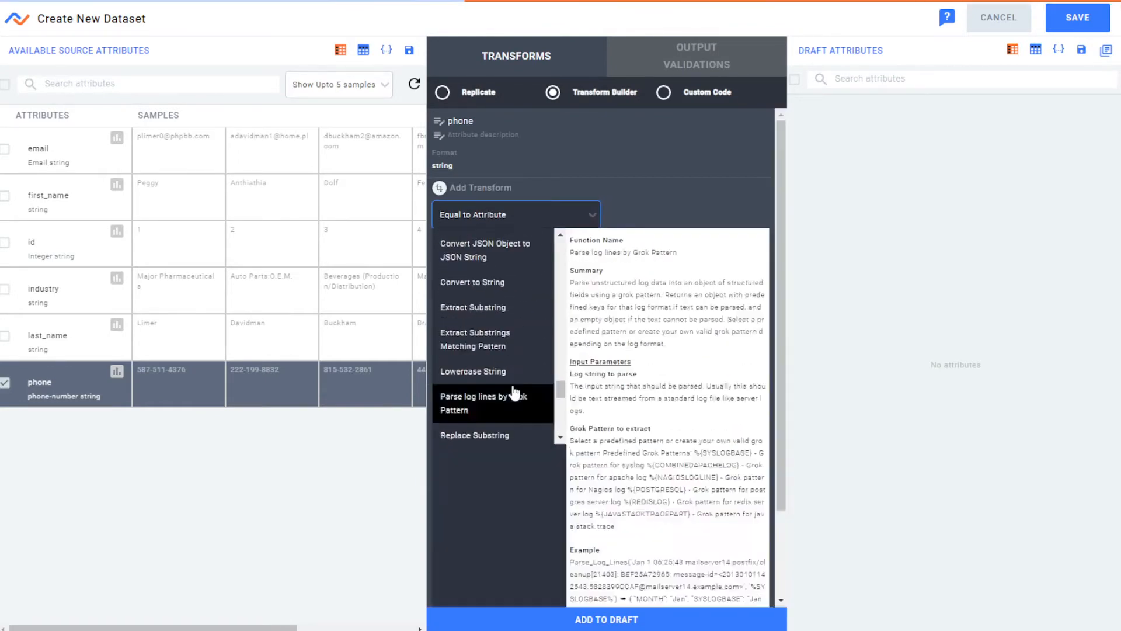
scroll(490, 322, up, 5)
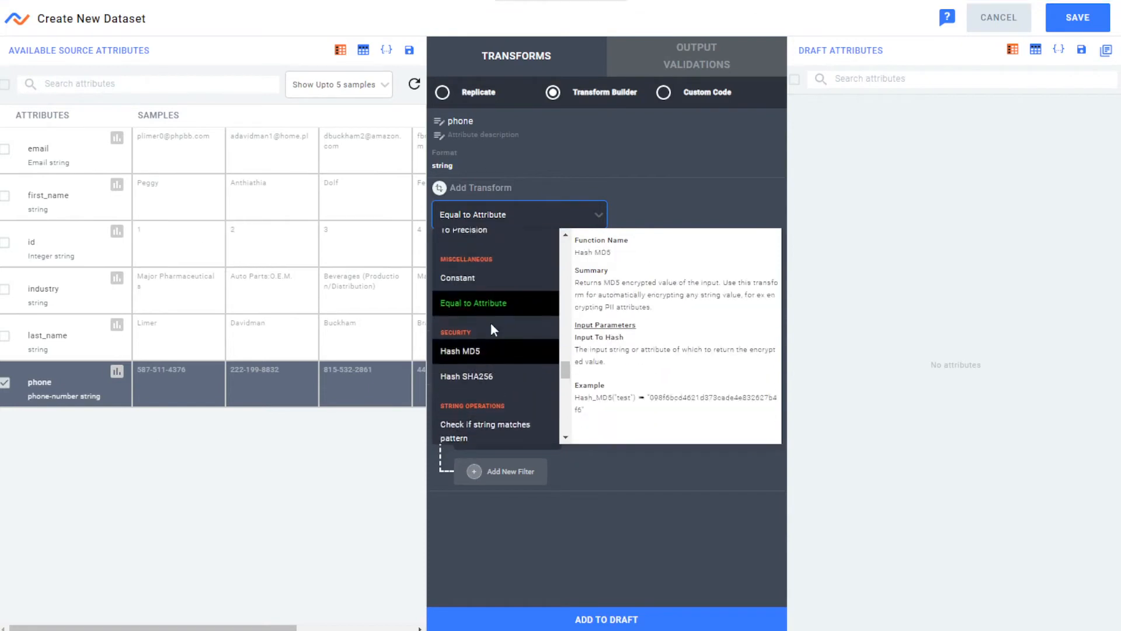
click(132, 468)
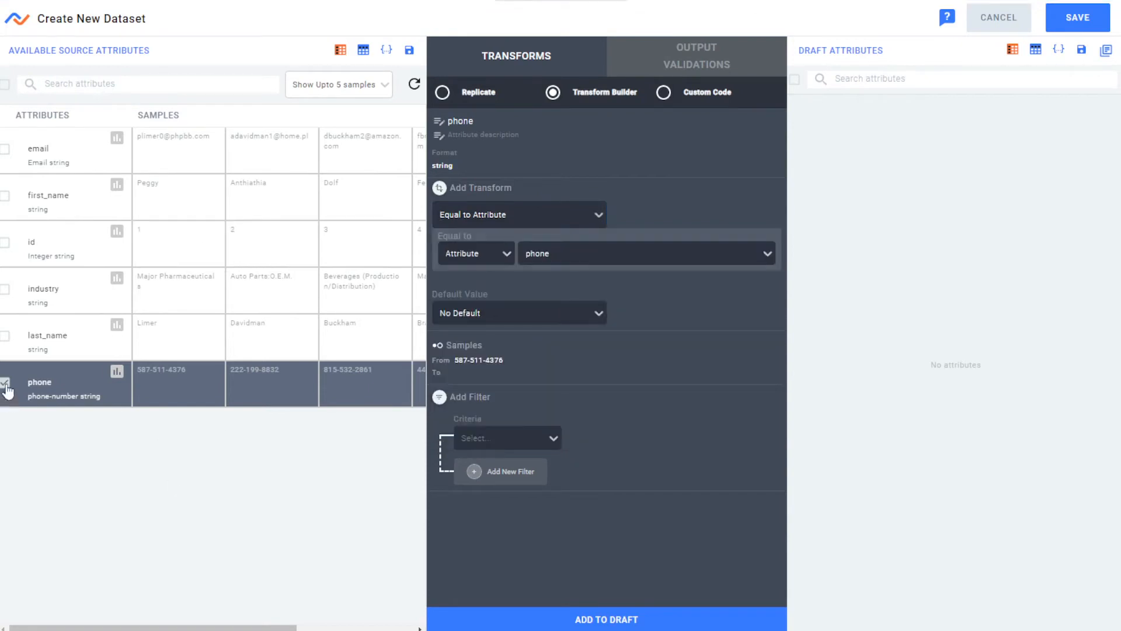
click(6, 386)
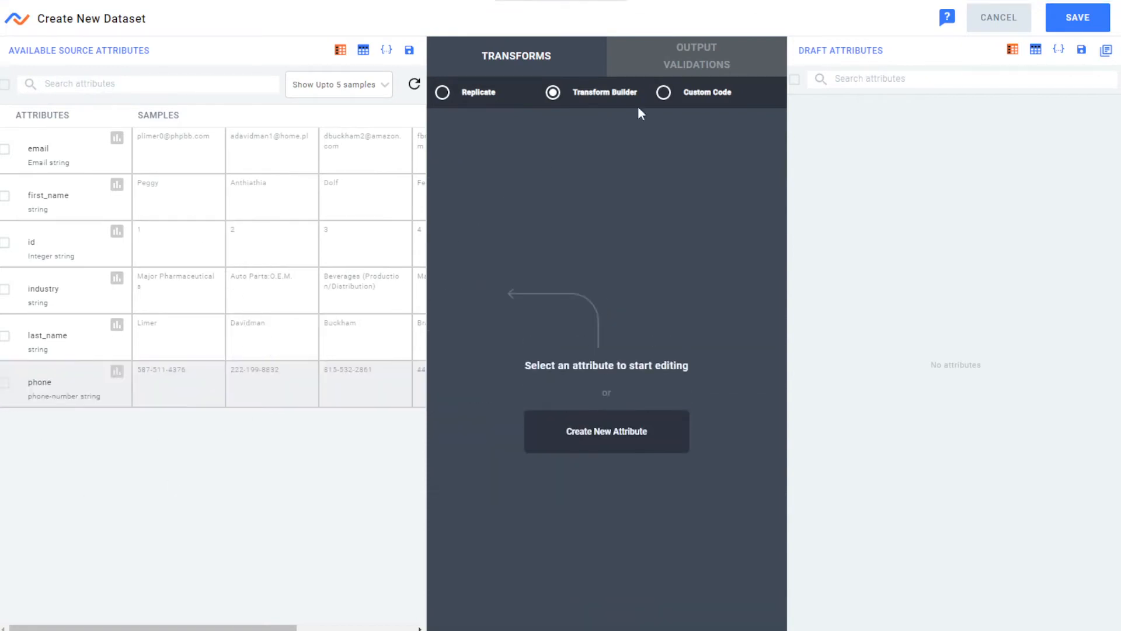
click(691, 63)
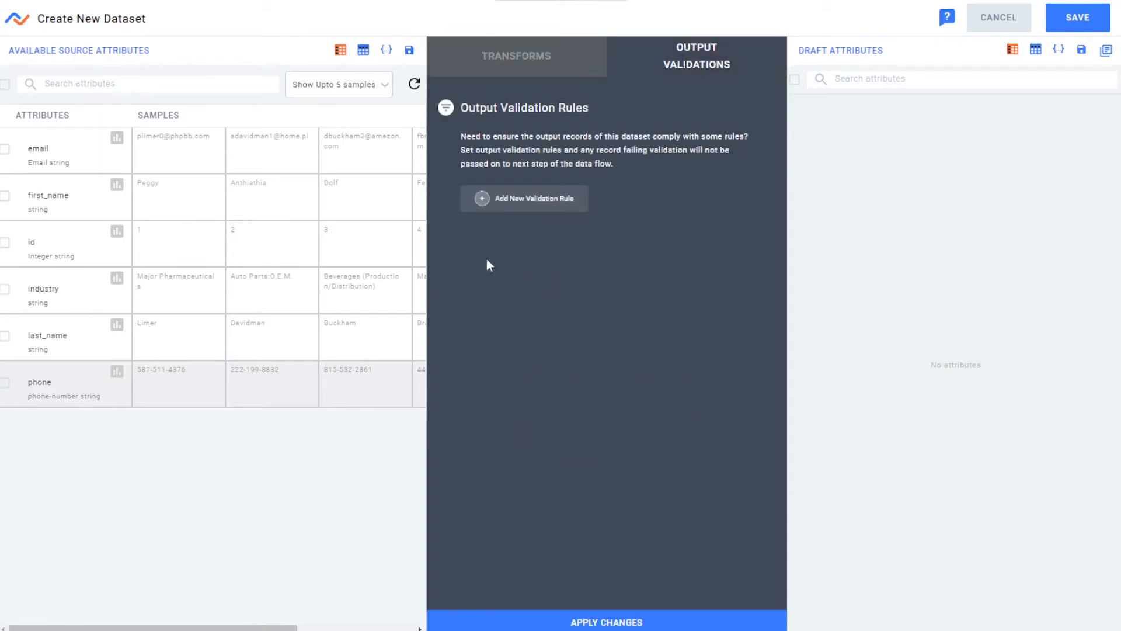
click(535, 63)
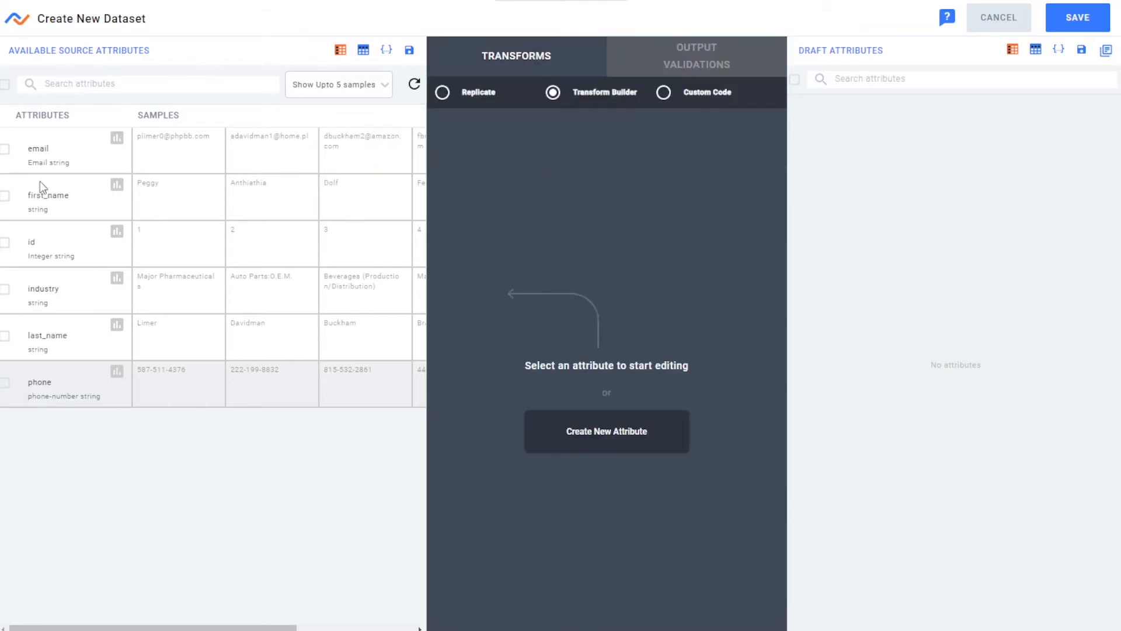
- Add the first_name attribute to the draft under the output name properties.firstname
click(7, 196)
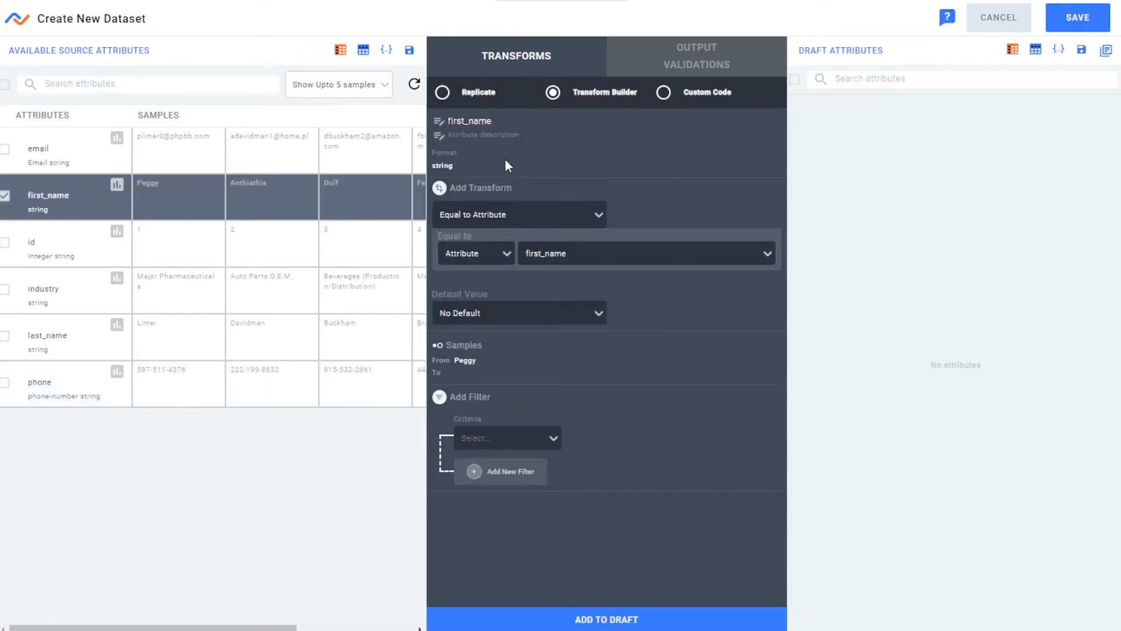
text(properties.)
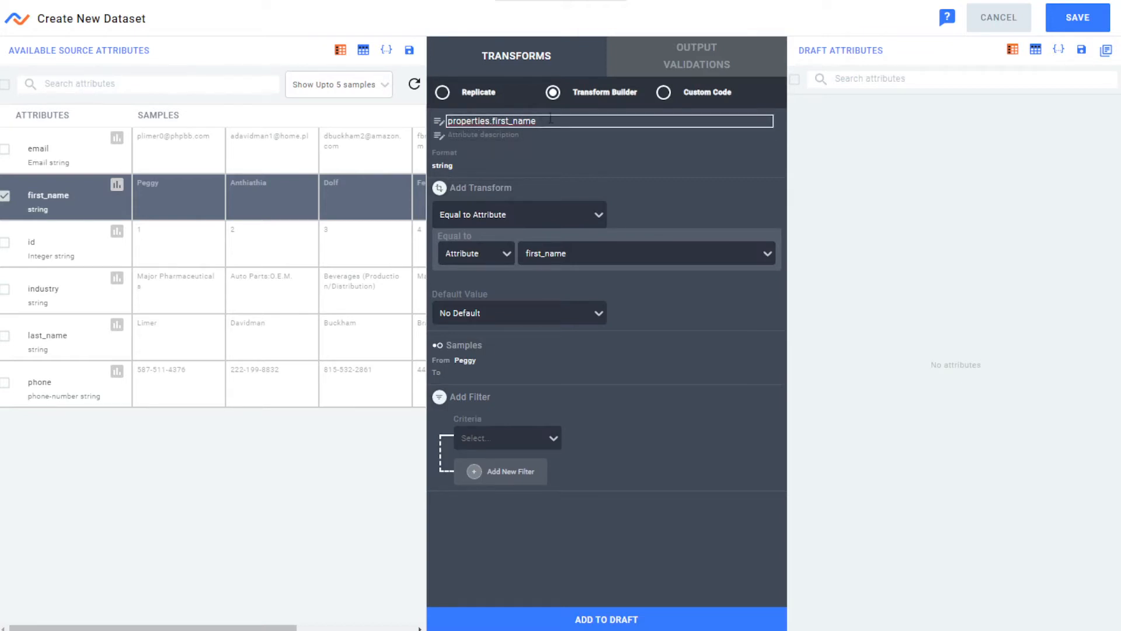
text(na)
click(664, 239)
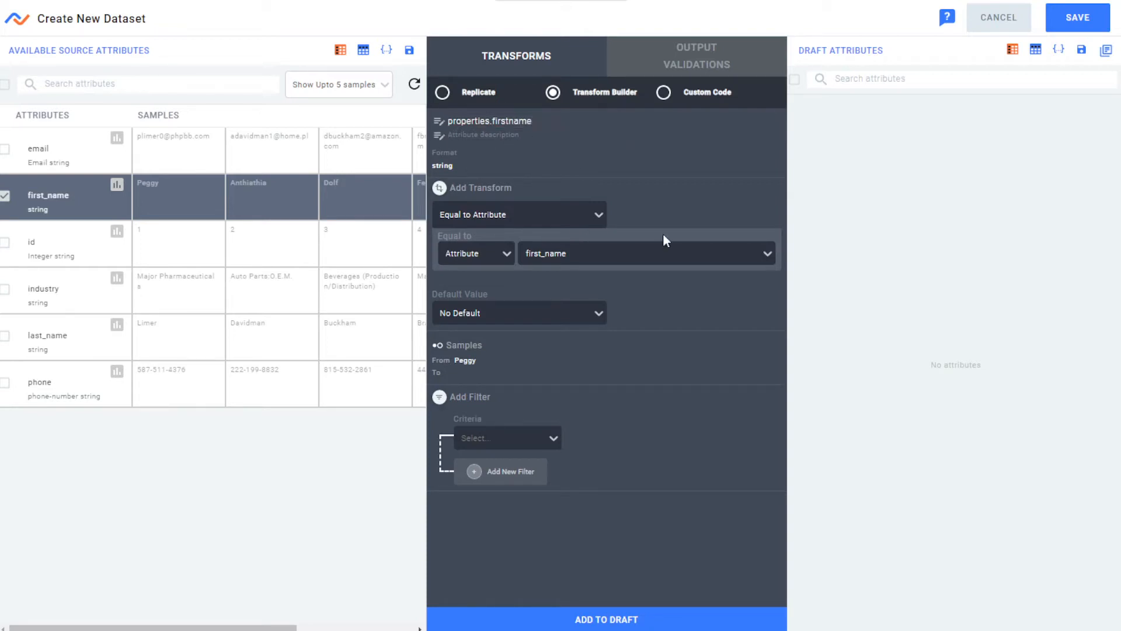
click(648, 623)
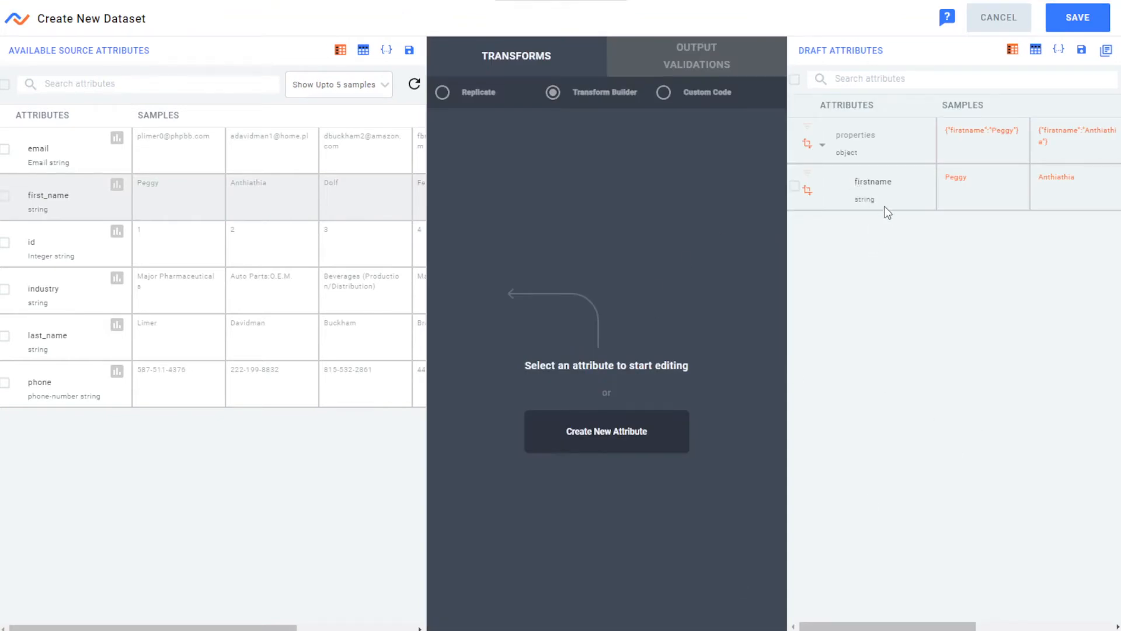
- Add the email attribute to the draft under the output name properties.email
mouse_move(938, 192)
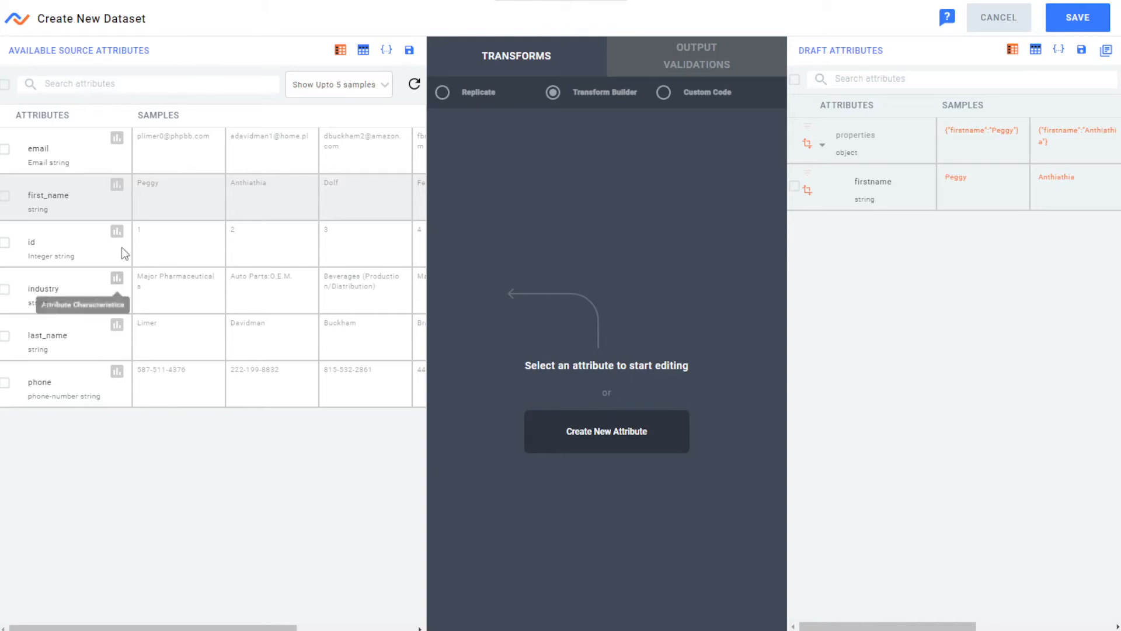
mouse_move(150, 278)
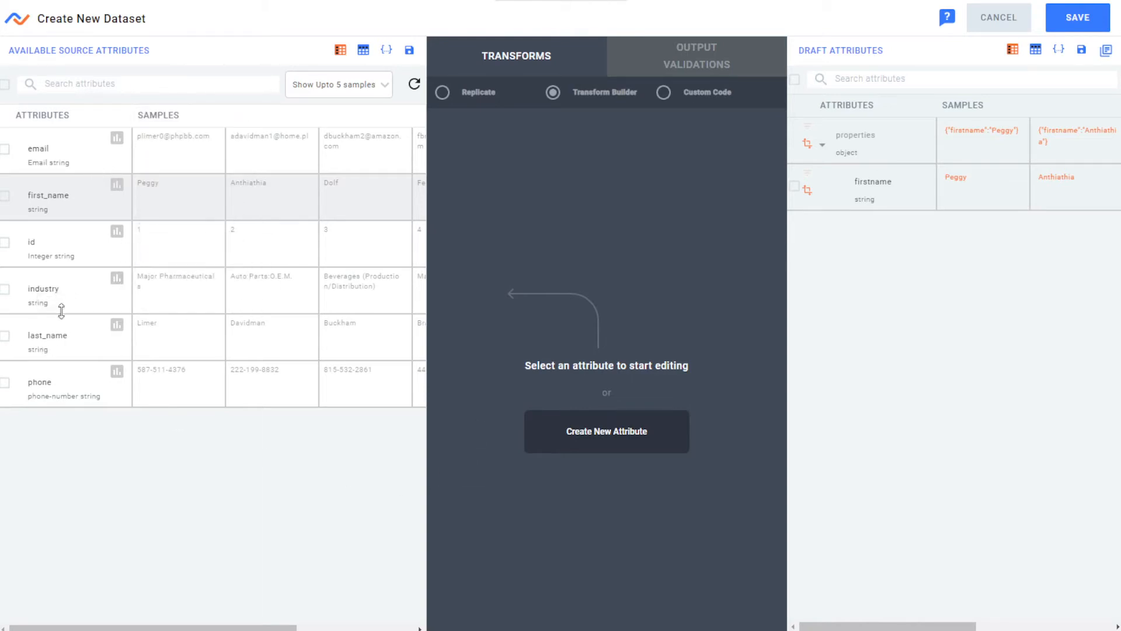
click(93, 152)
click(430, 131)
text(properties.)
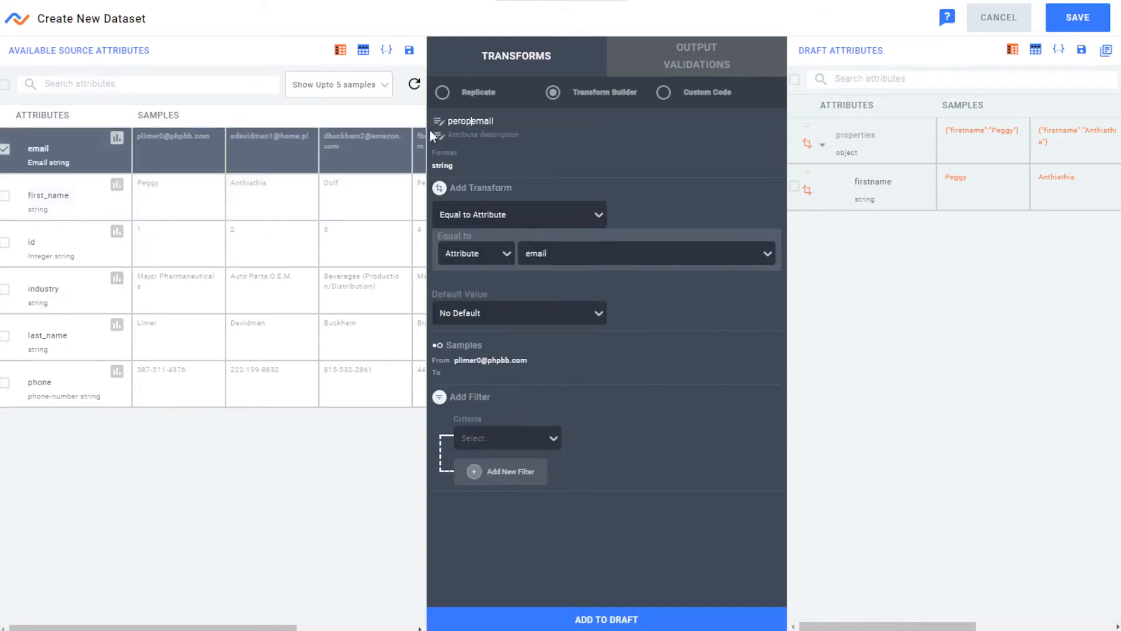
click(526, 619)
- Add the industry attribute to the draft under the output name properties.company
click(94, 292)
drag(483, 122, 345, 125)
text(properties.company)
key(Return)
- Add the last_name attribute to the draft under the output name properties.lastname
click(94, 339)
text(properties)
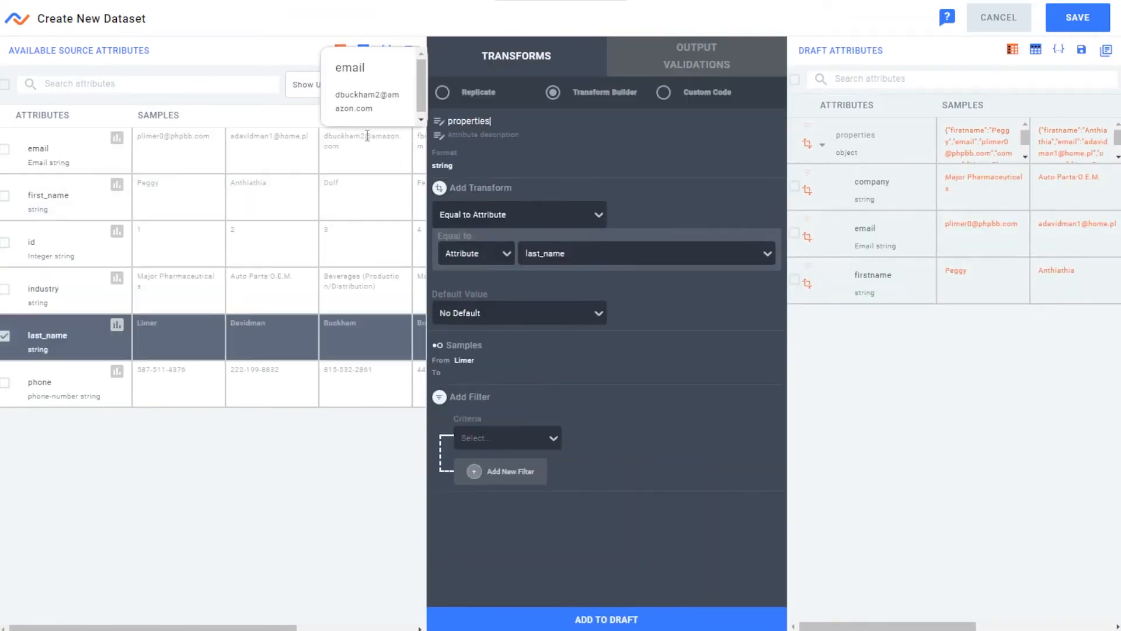
text(.lastname)
click(612, 619)
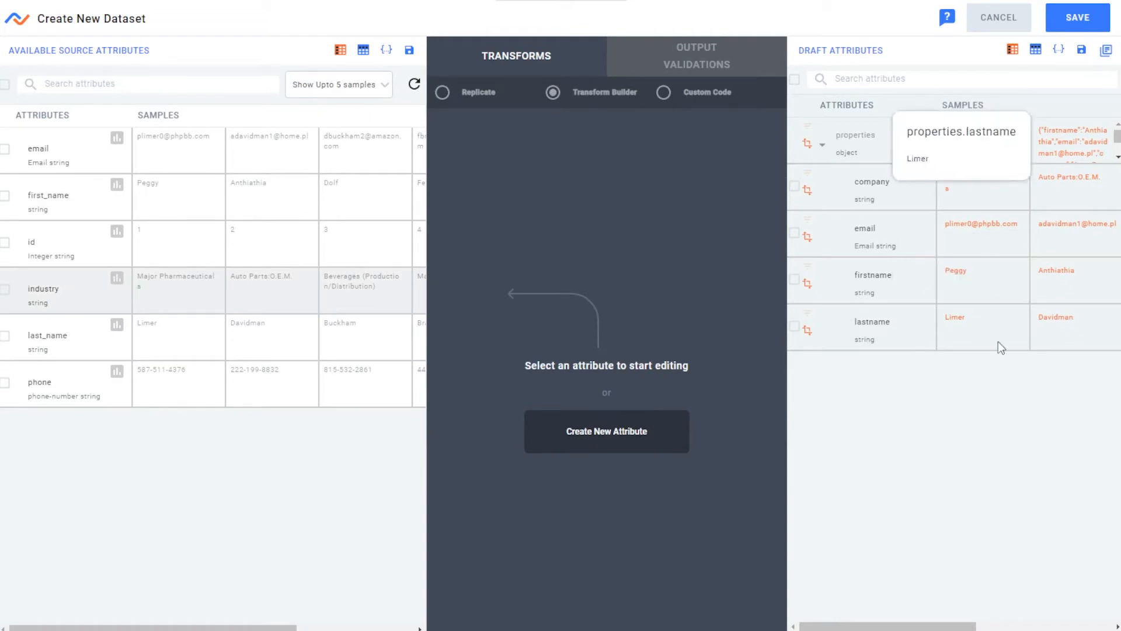
- Add a Required output validation rule covering properties.firstname, properties.lastname and properties.email
click(679, 74)
click(481, 199)
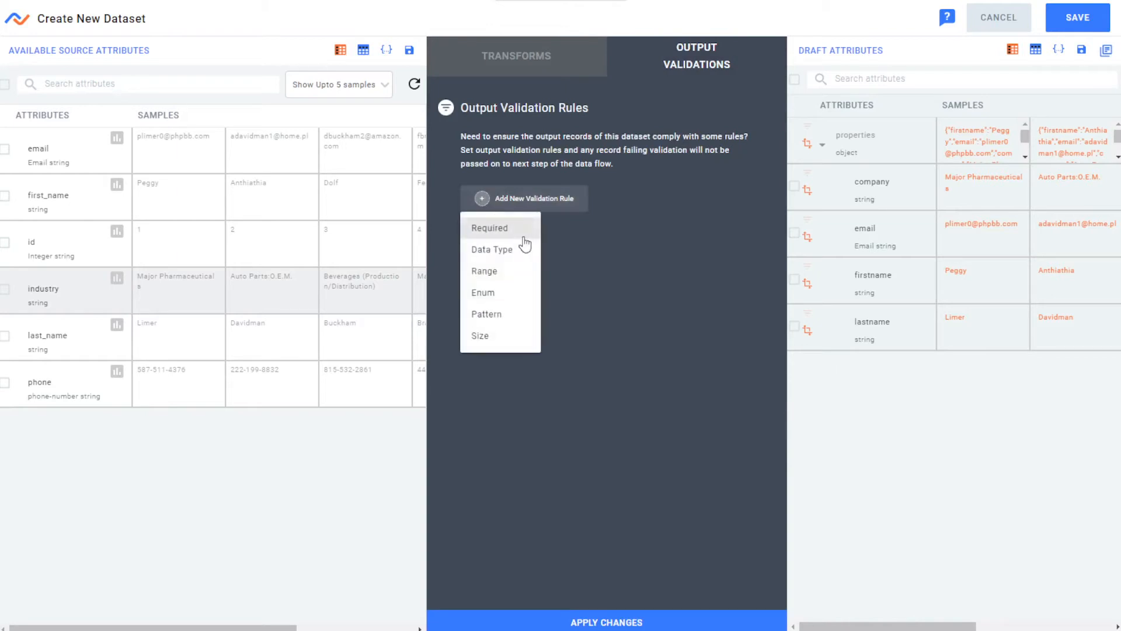
click(523, 230)
click(559, 170)
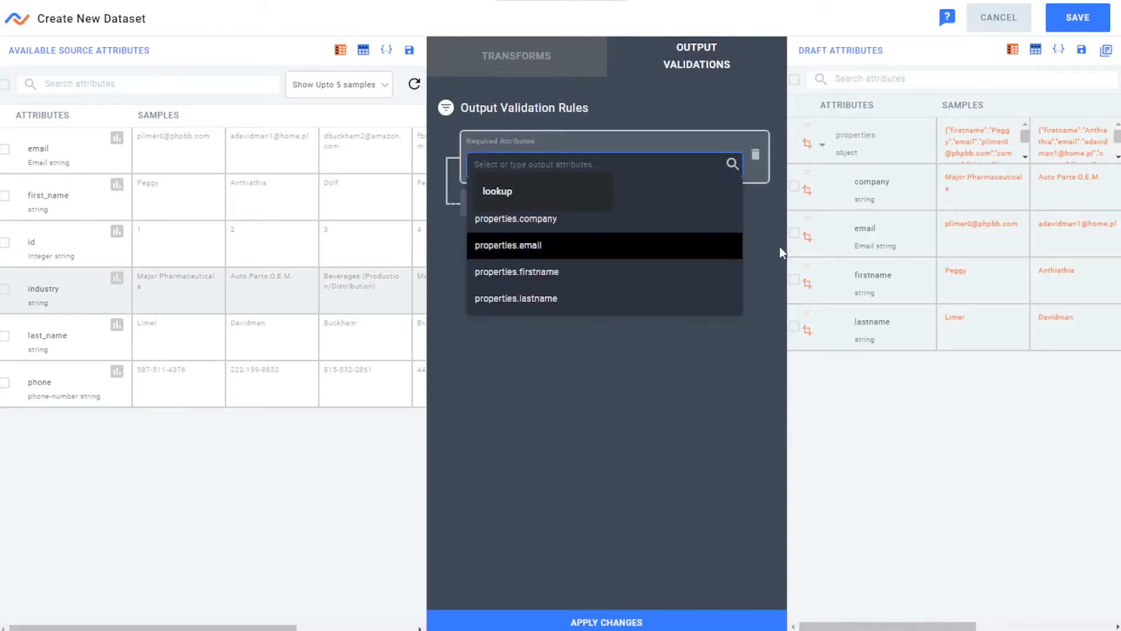
click(676, 274)
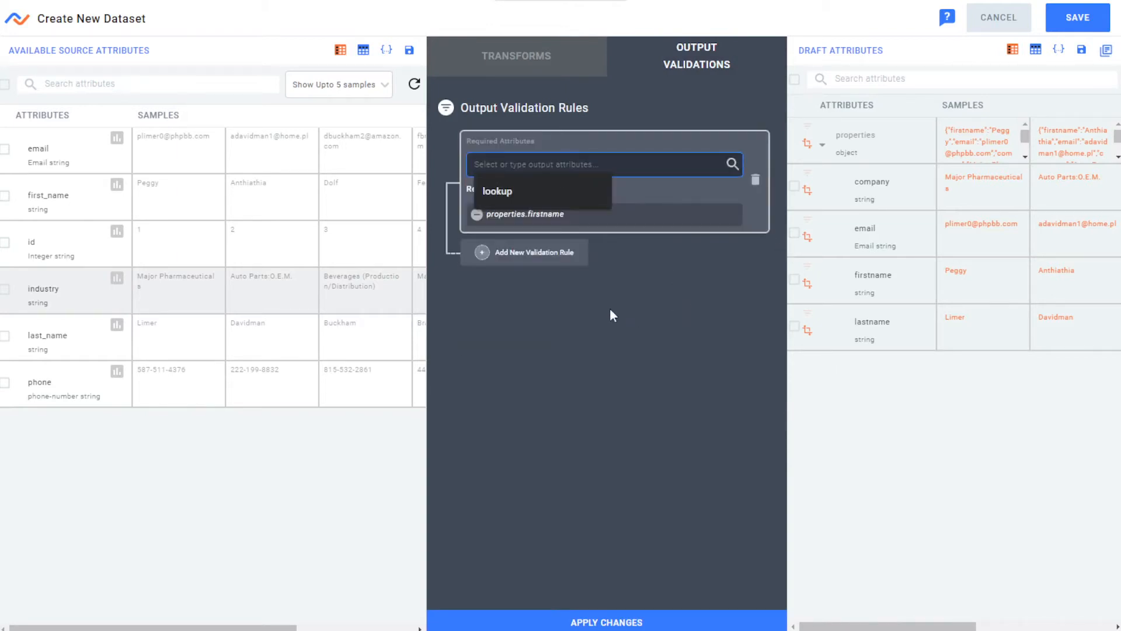
click(643, 170)
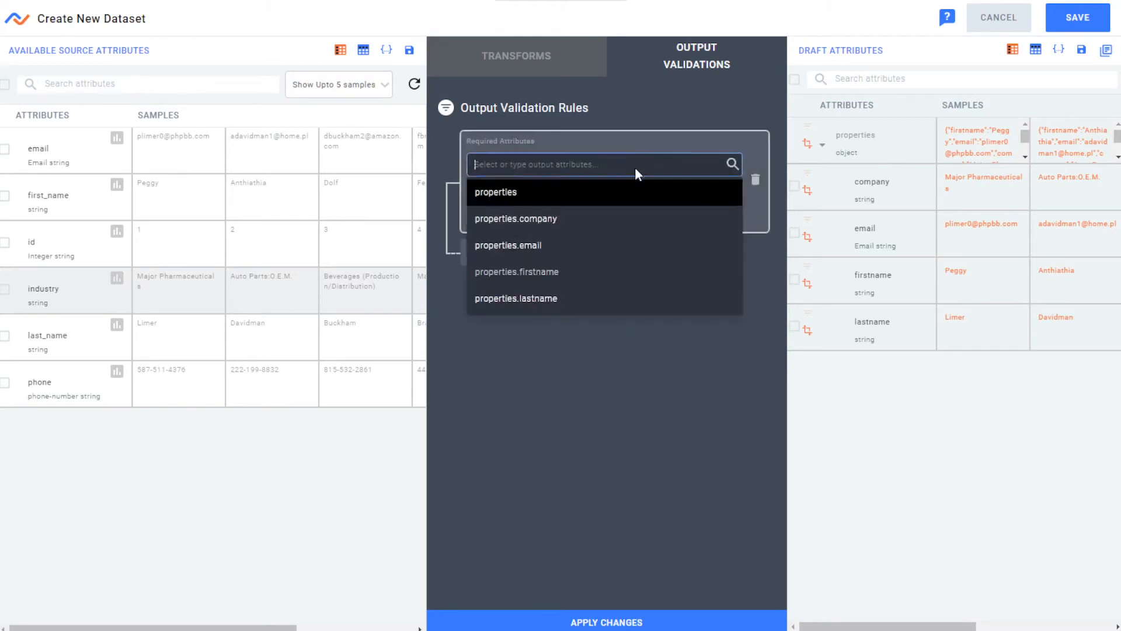
click(623, 300)
click(613, 171)
click(568, 247)
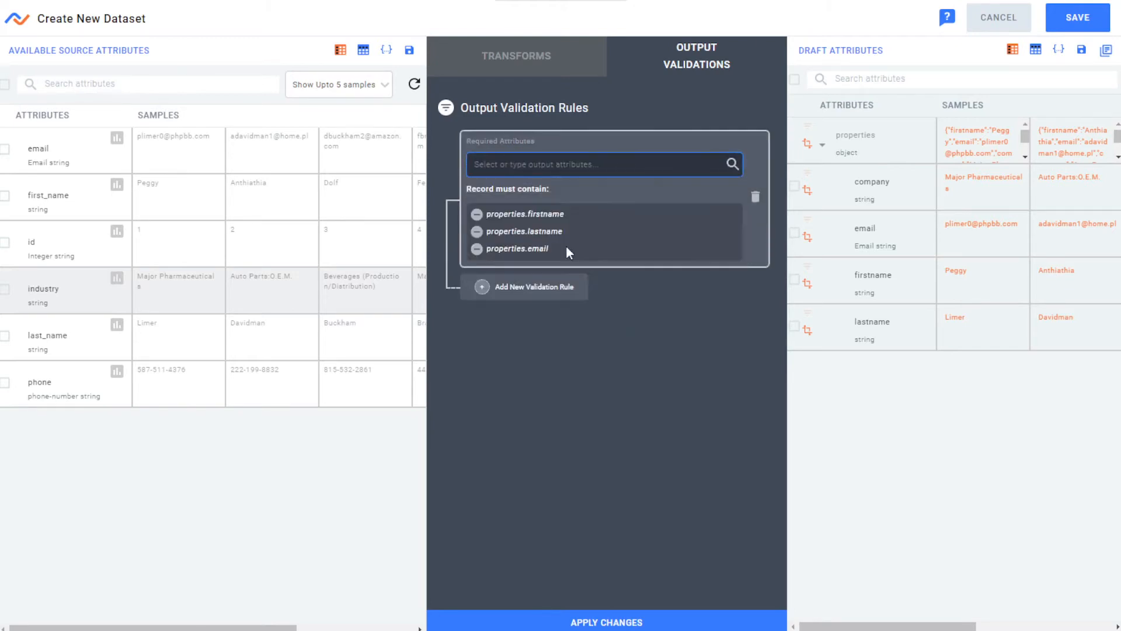
click(733, 380)
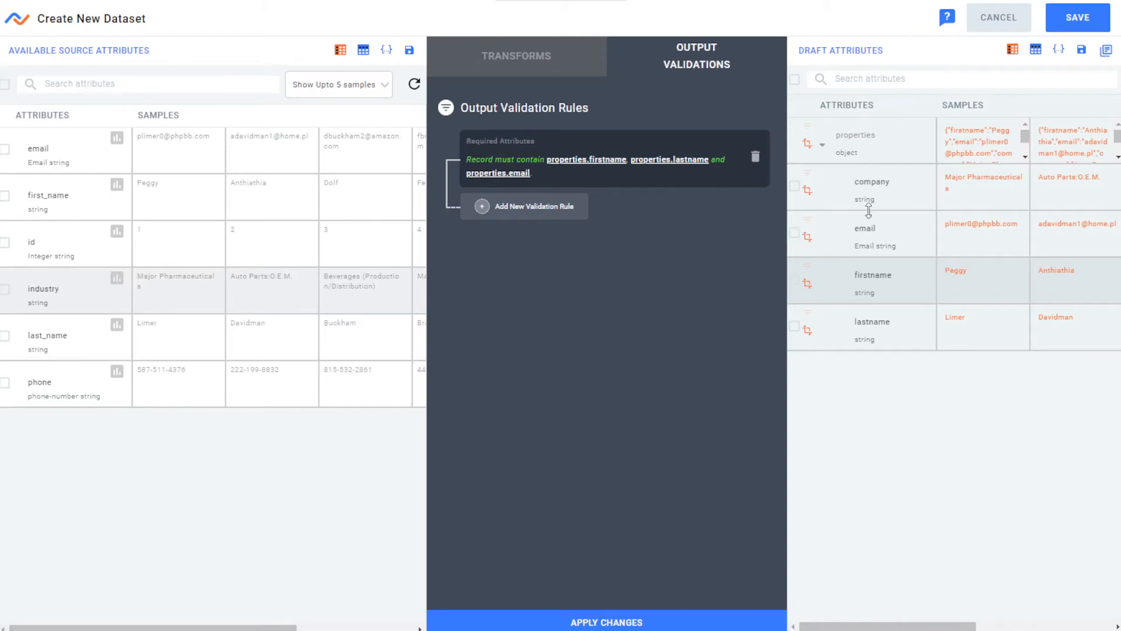
- Save the transformed dataset and activate it in the data flow
click(1077, 19)
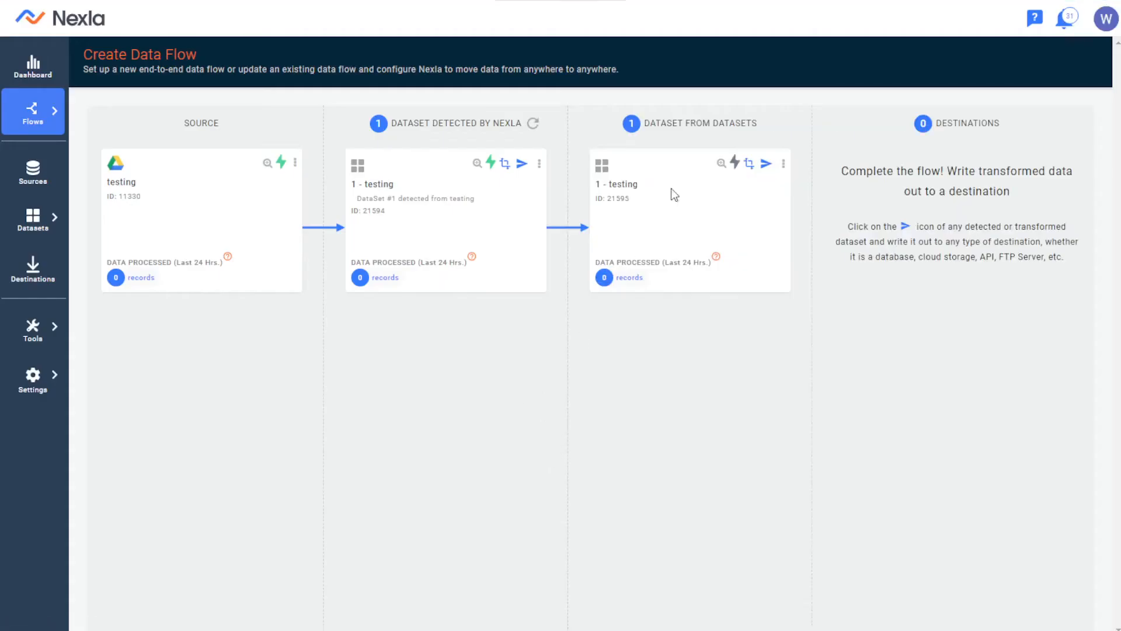
click(783, 164)
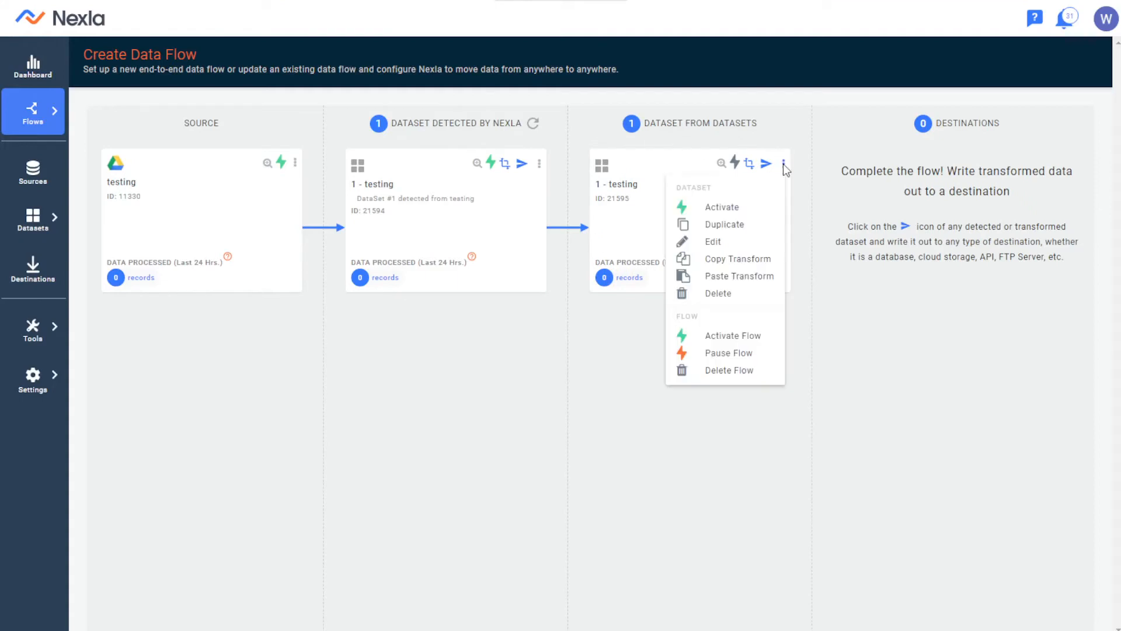
click(747, 208)
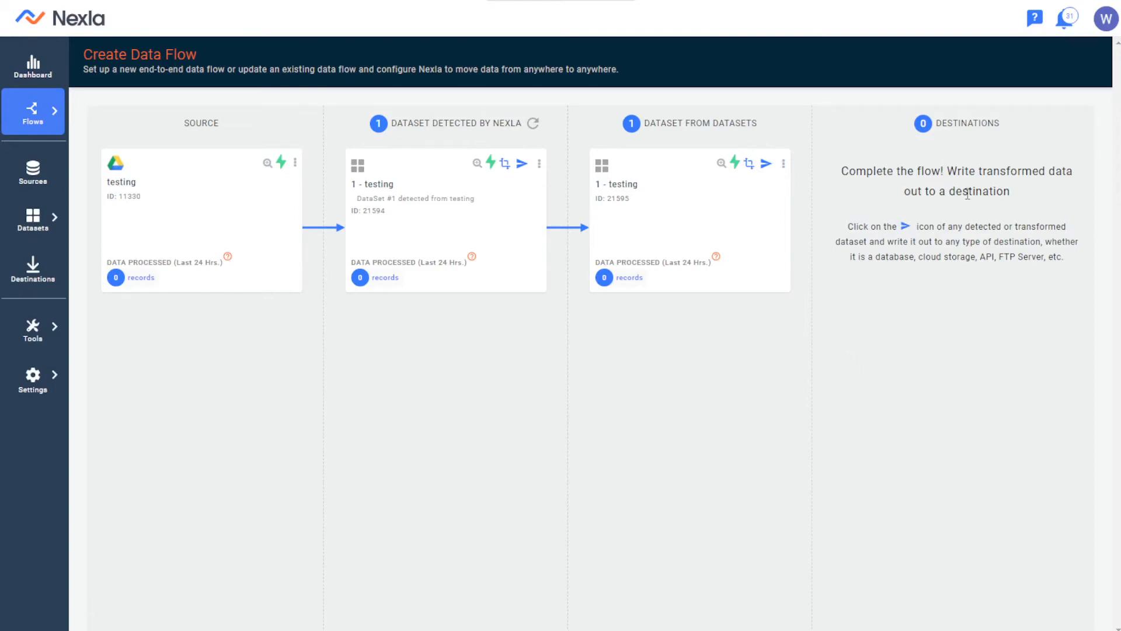
- Send the transformed testing dataset to a new destination of type Hubspot
click(765, 163)
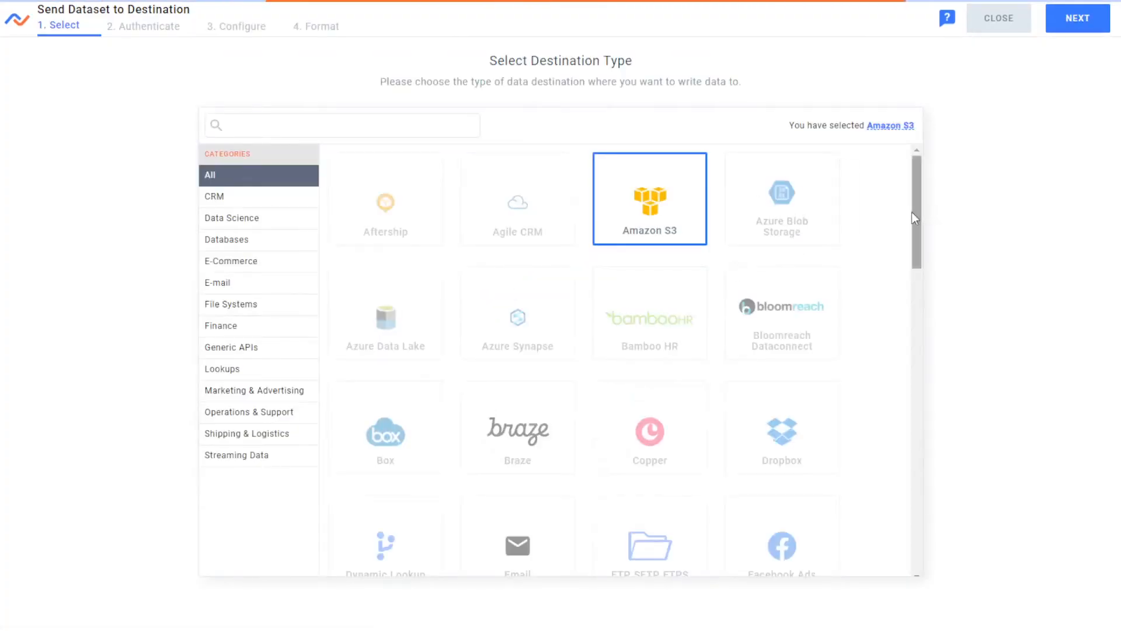
drag(912, 212, 923, 340)
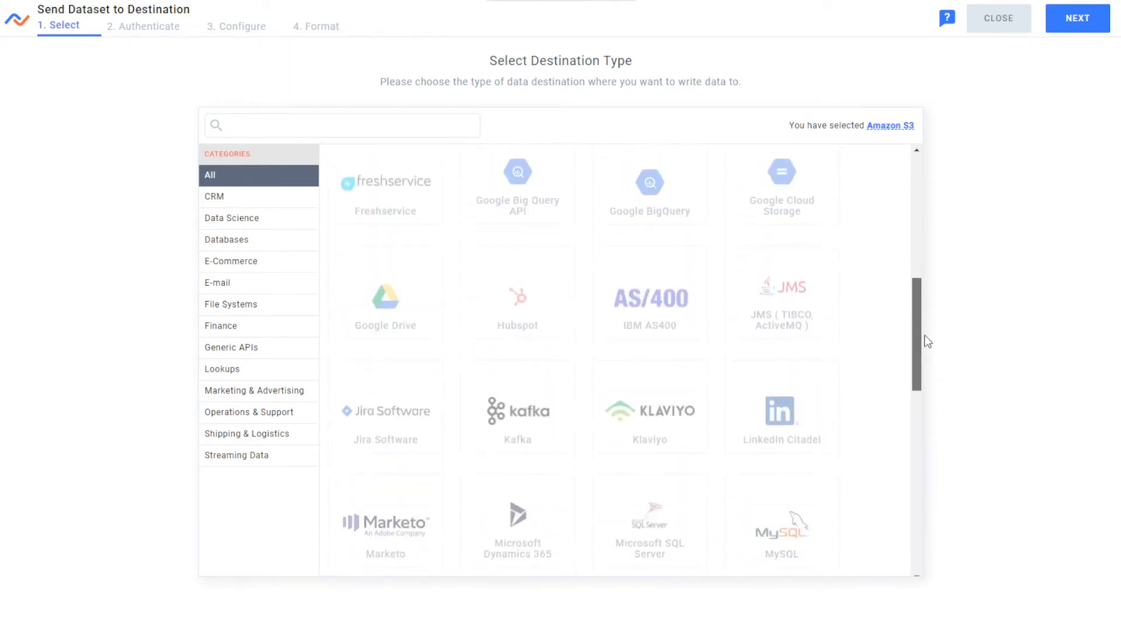
click(513, 321)
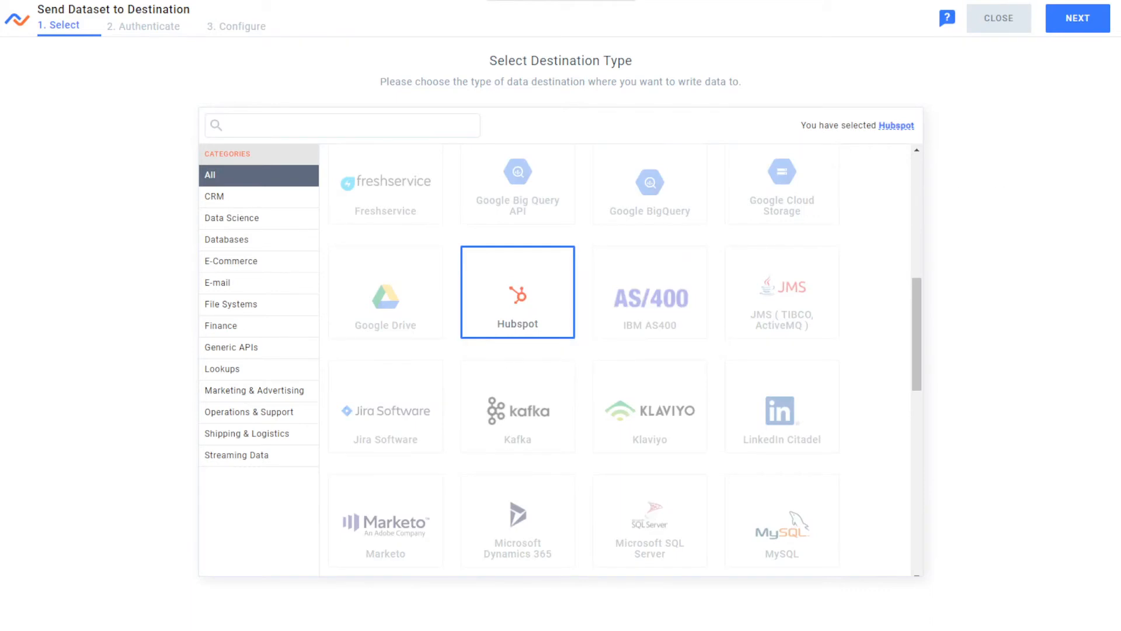
click(1078, 23)
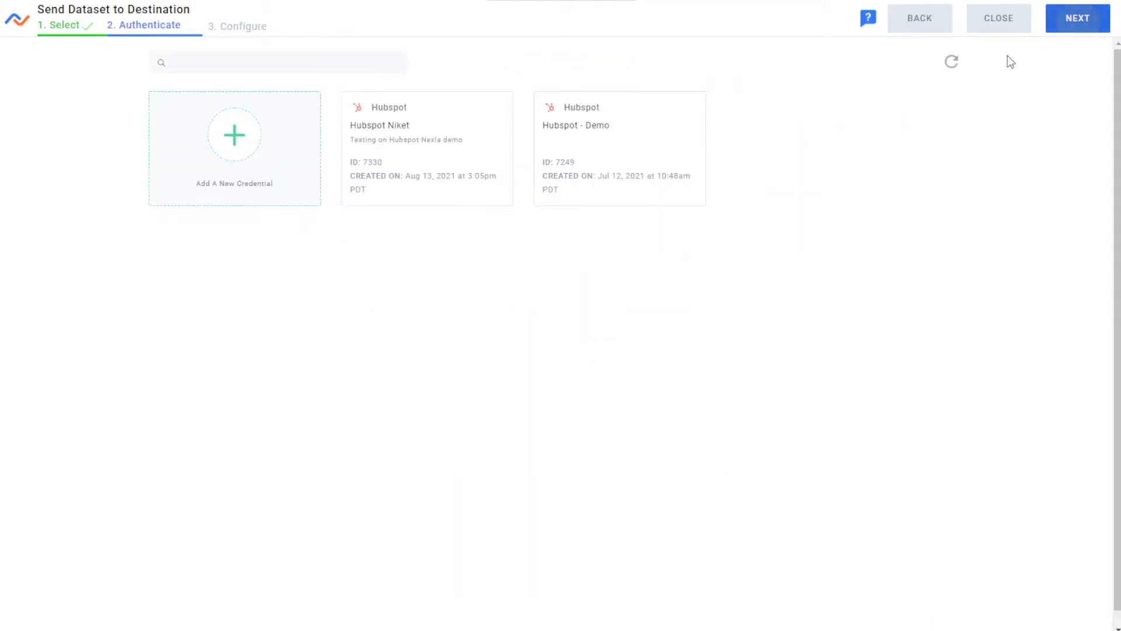
- Authenticate the destination with the existing Hubspot - Demo credential after viewing the form for adding a new credential
click(251, 150)
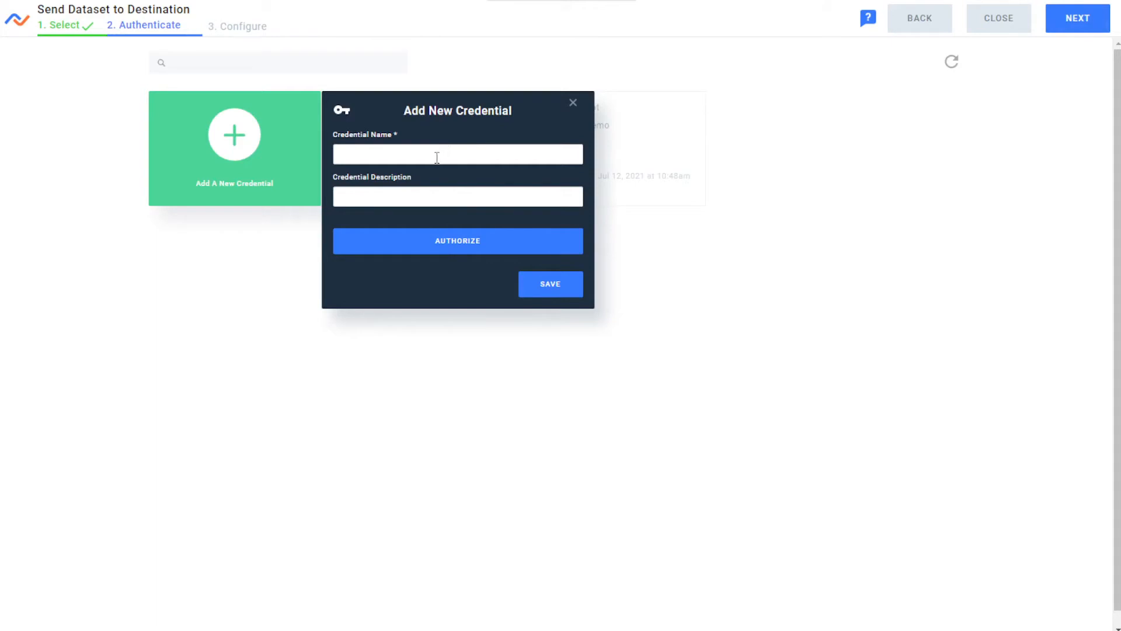
click(573, 103)
click(608, 152)
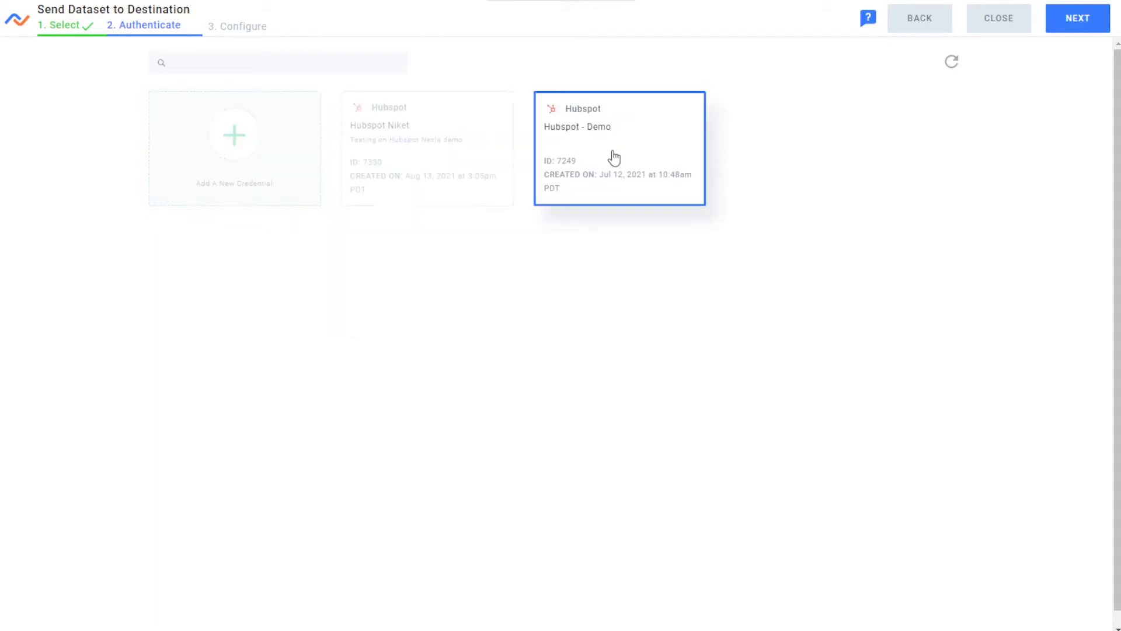
click(1064, 29)
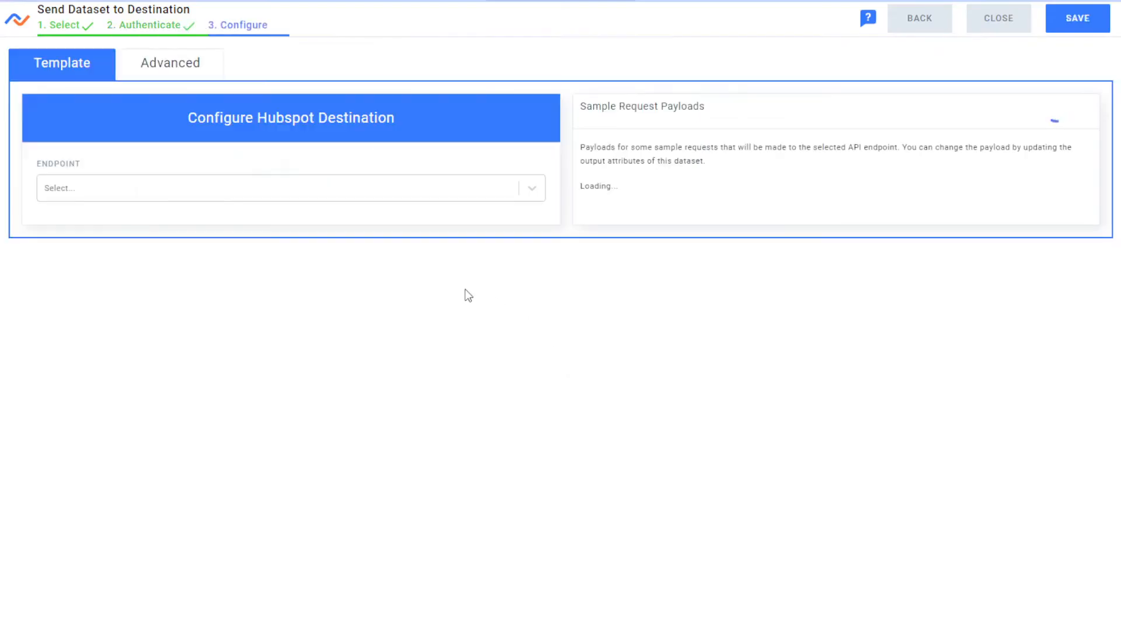
- Set the endpoint of the Hubspot destination to Create Contacts
click(366, 192)
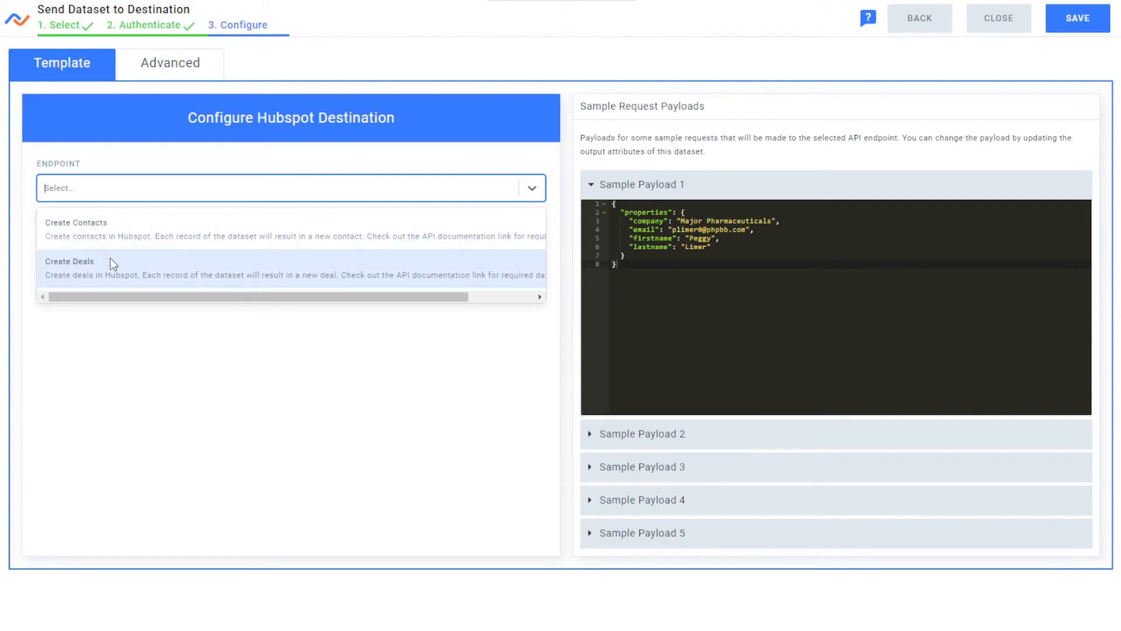
click(111, 245)
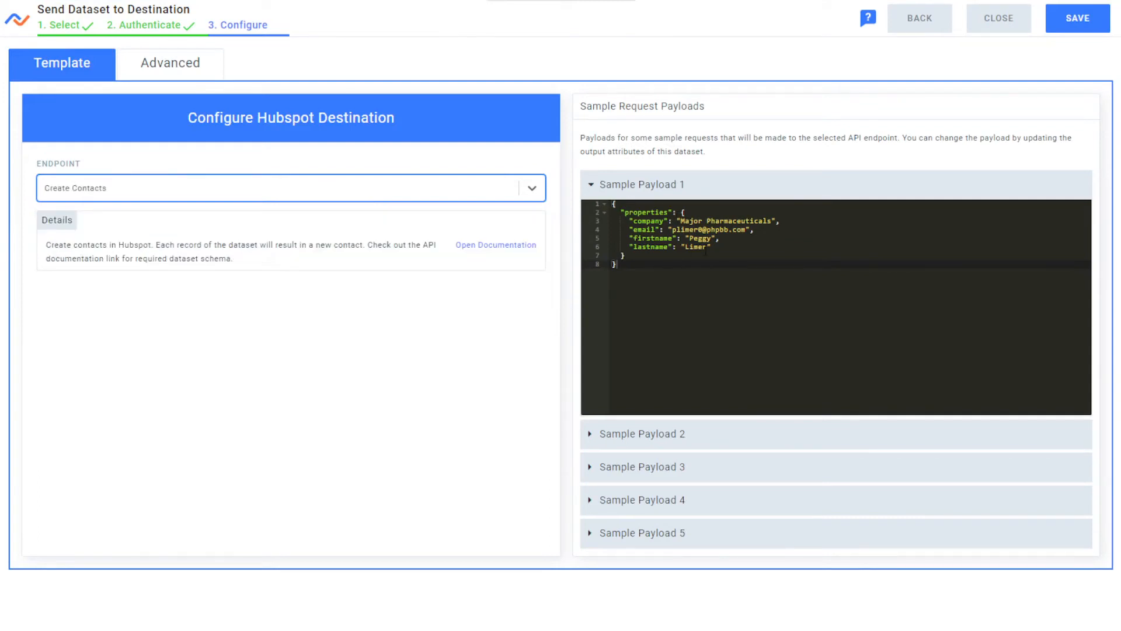
click(335, 287)
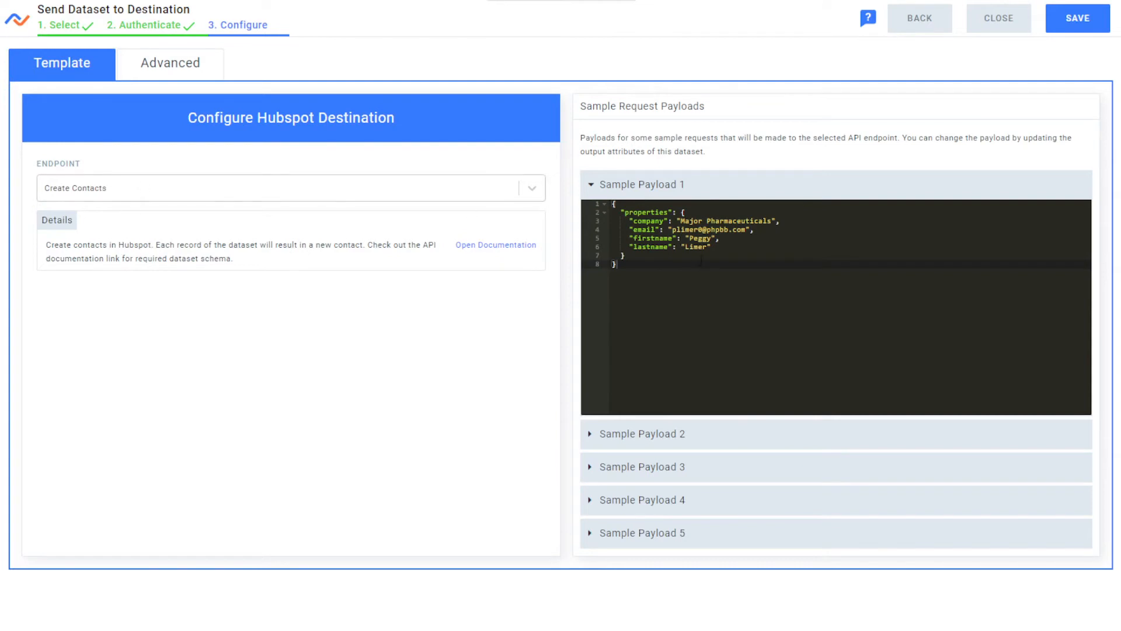
- Review Sample Payload 2 for the Hubspot destination and save the destination configuration
click(659, 441)
click(747, 287)
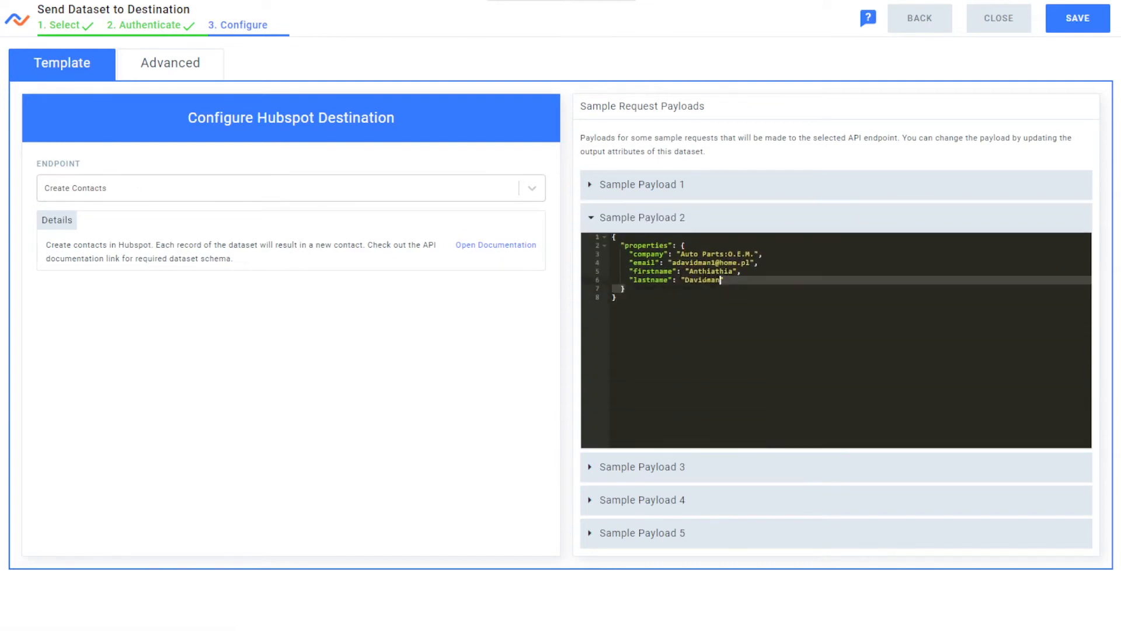
click(1065, 23)
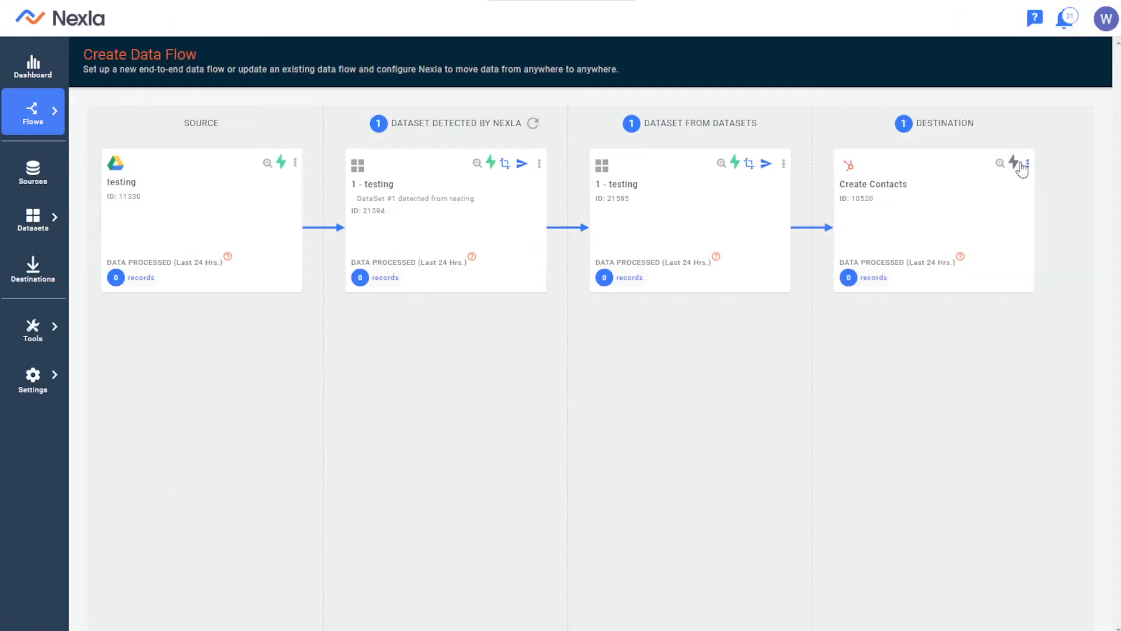
- Activate the Create Contacts destination and open the testing flow from the list of data flows
click(1027, 164)
click(1004, 209)
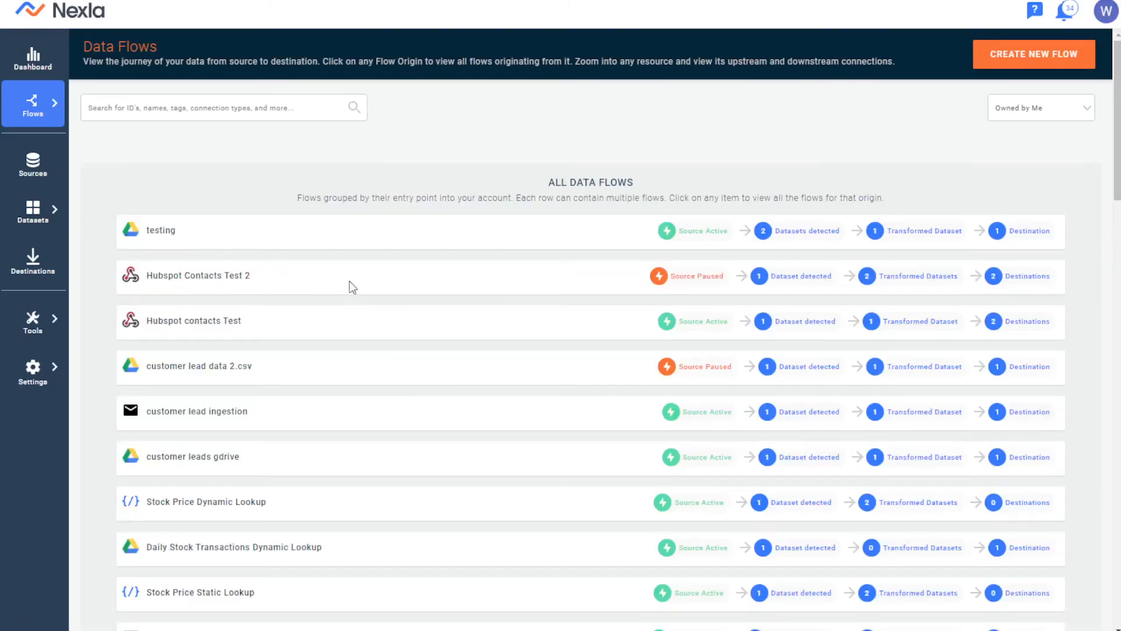
click(336, 247)
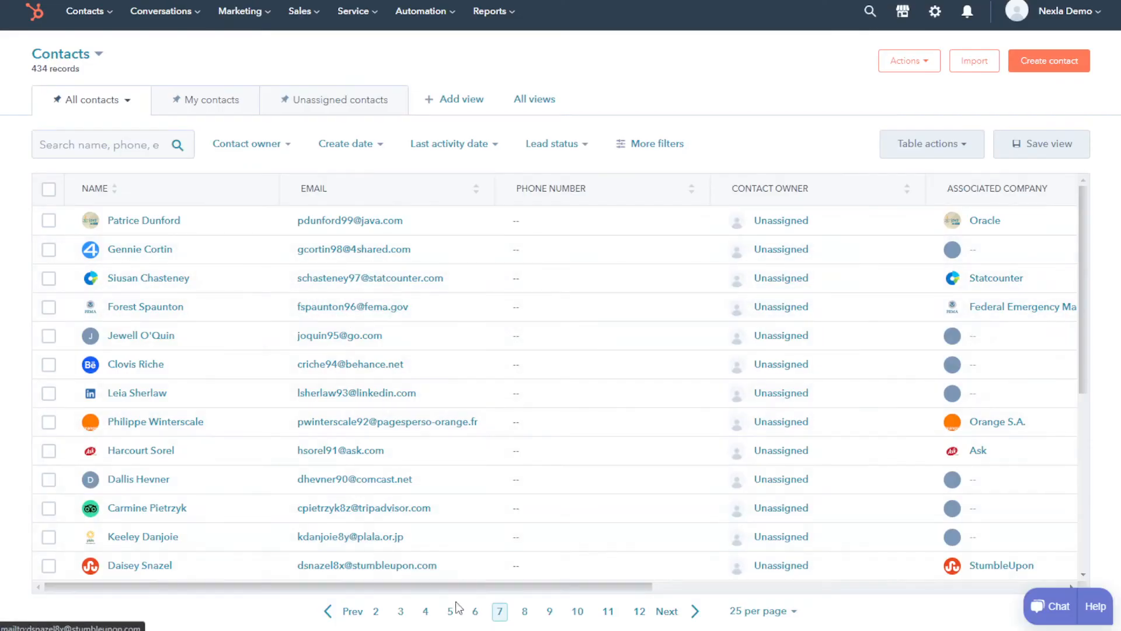
- In HubSpot, examine the first listed contact's name and company, and look through the contacts on page 7
click(151, 227)
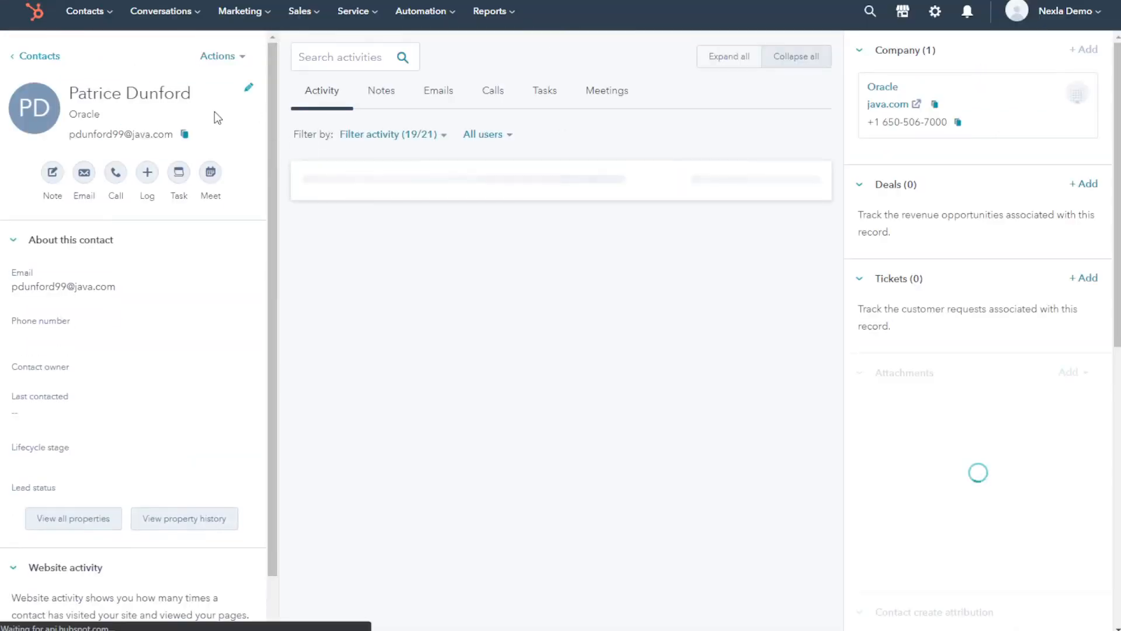
drag(164, 110, 127, 111)
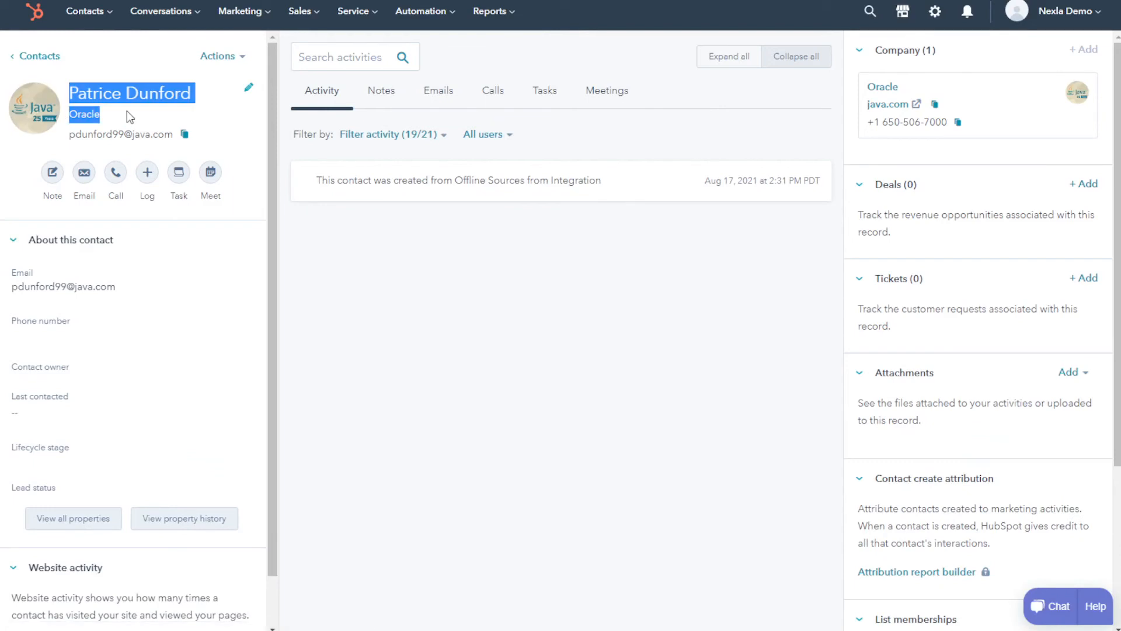
click(127, 111)
click(49, 61)
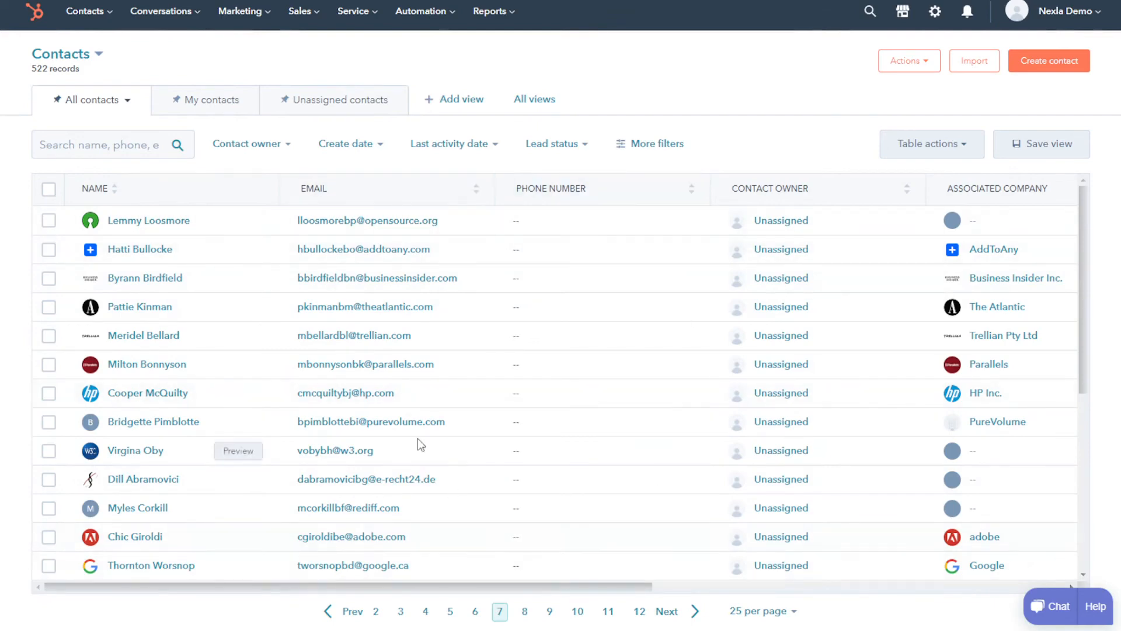
scroll(414, 408, down, 5)
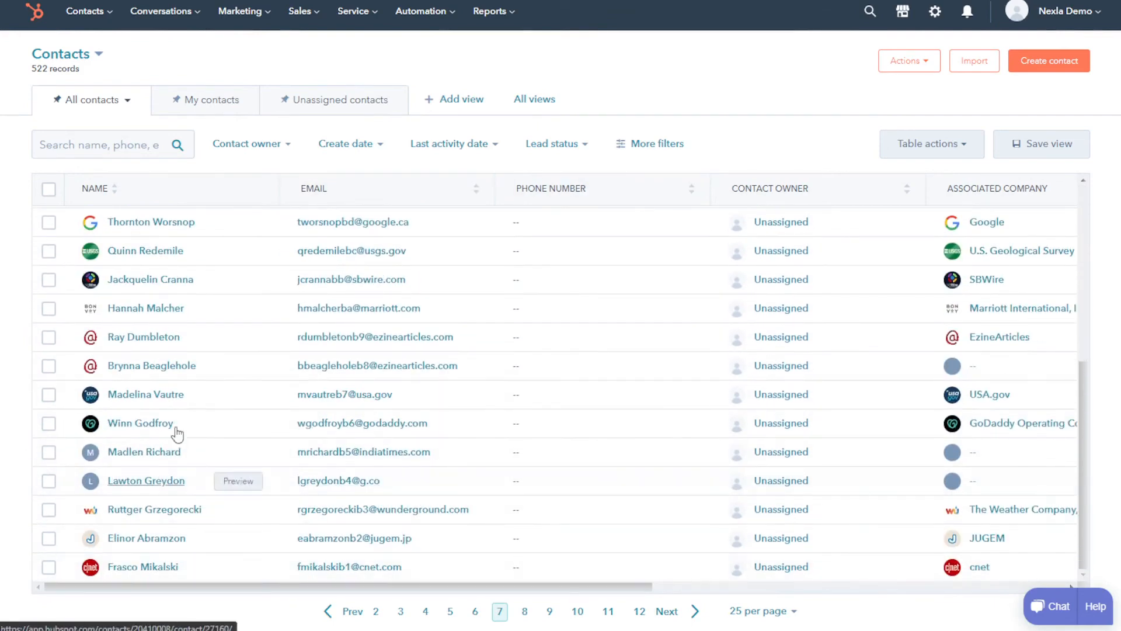
scroll(476, 455, up, 5)
click(49, 220)
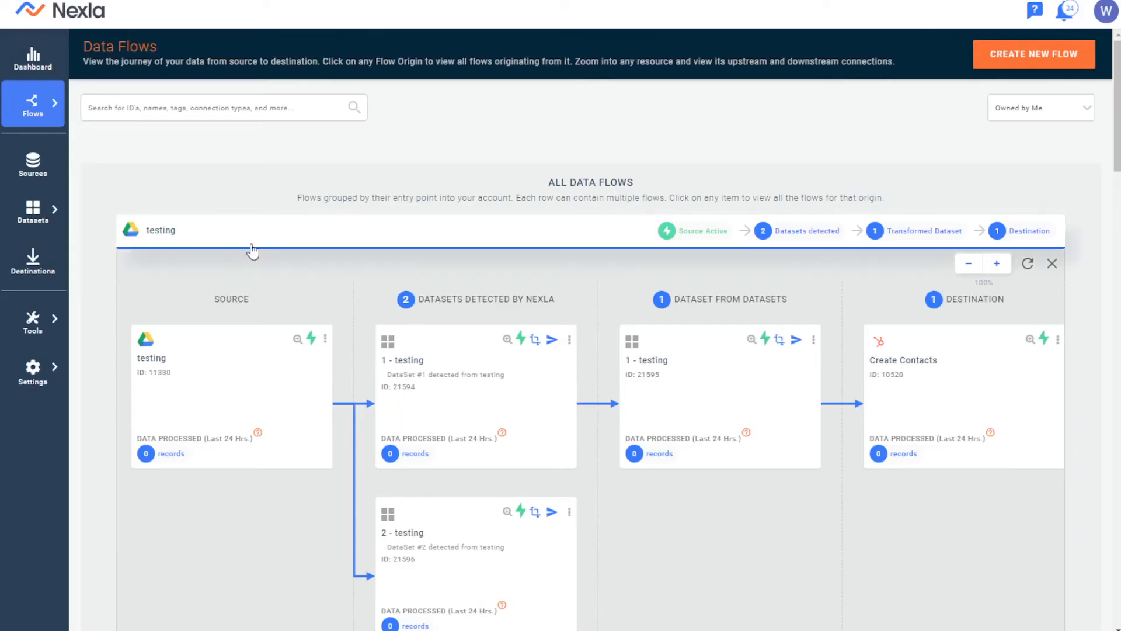
- Start a new data flow in Nexla with a new source of type Email and proceed to its configuration
mouse_move(50, 111)
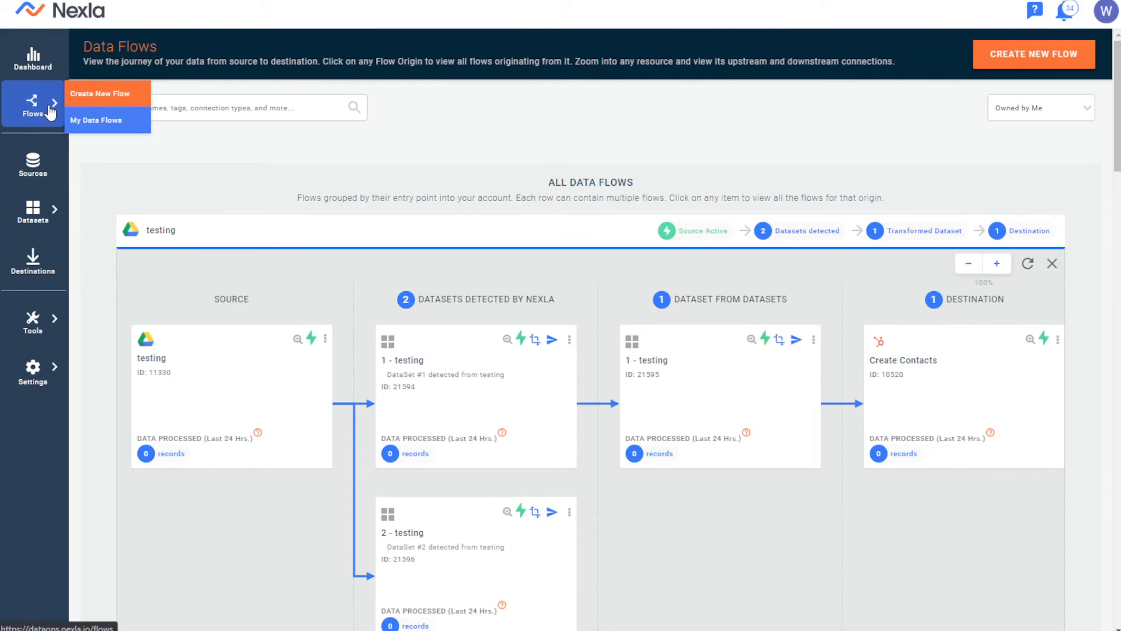
click(94, 99)
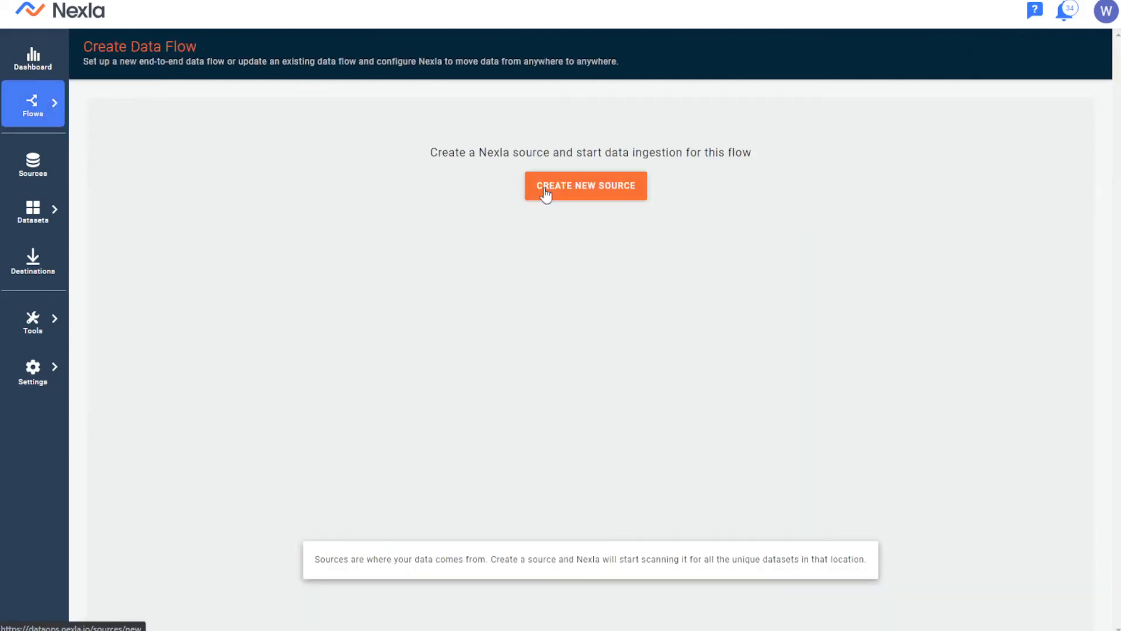
click(543, 195)
scroll(907, 186, down, 5)
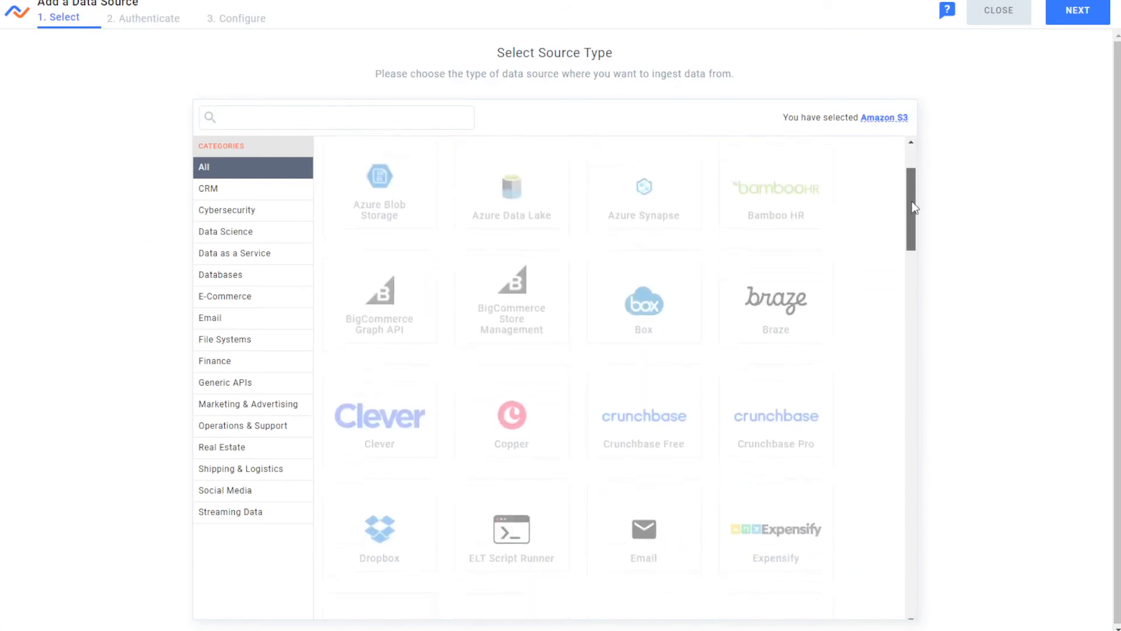
click(670, 327)
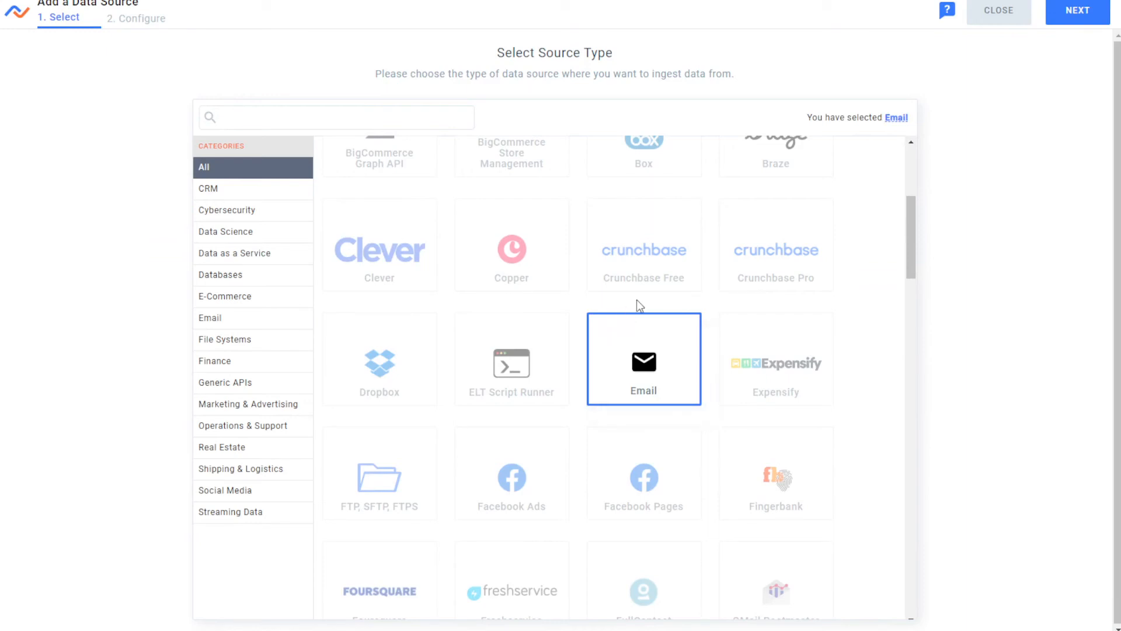
click(1077, 12)
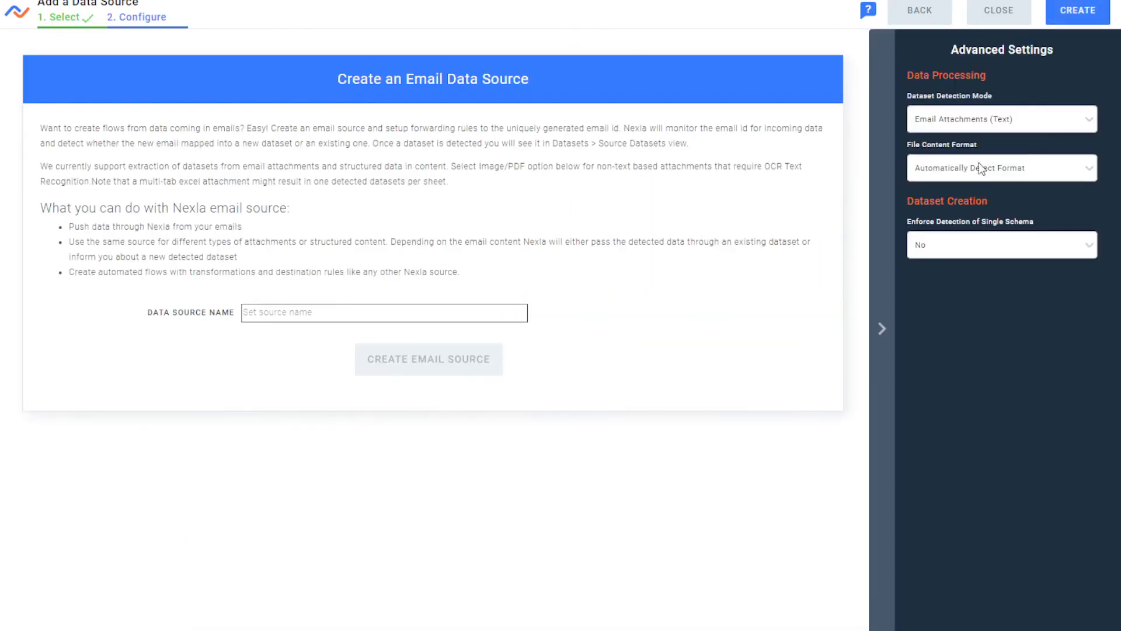
- Examine the File Content Format options available for the email data source
click(993, 174)
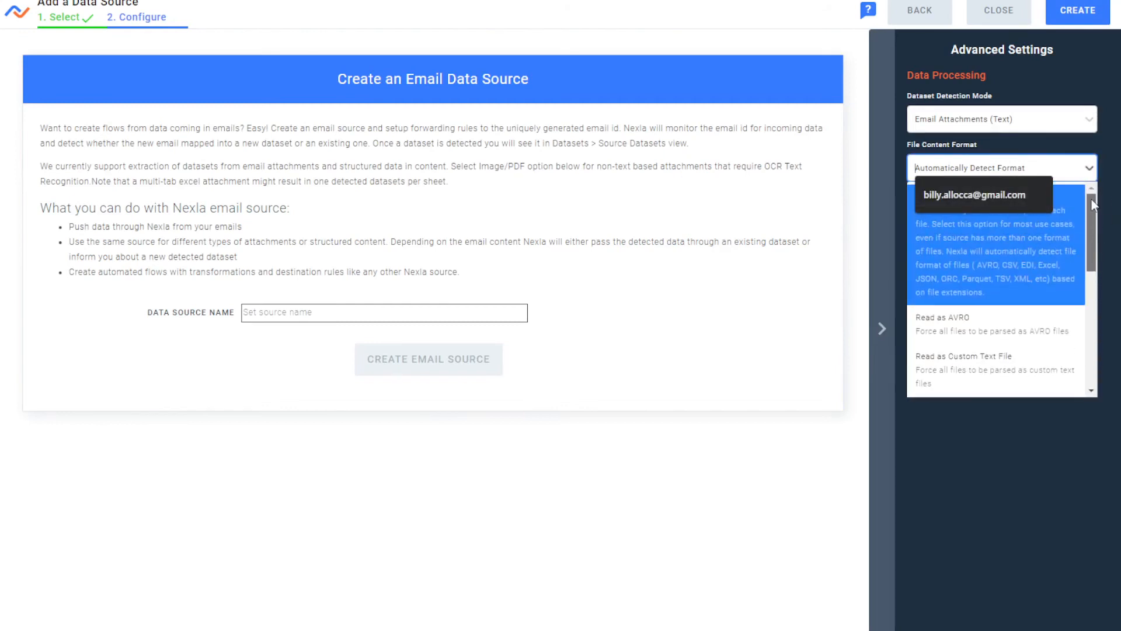
click(1070, 174)
click(1089, 181)
scroll(1085, 241, down, 3)
click(1018, 444)
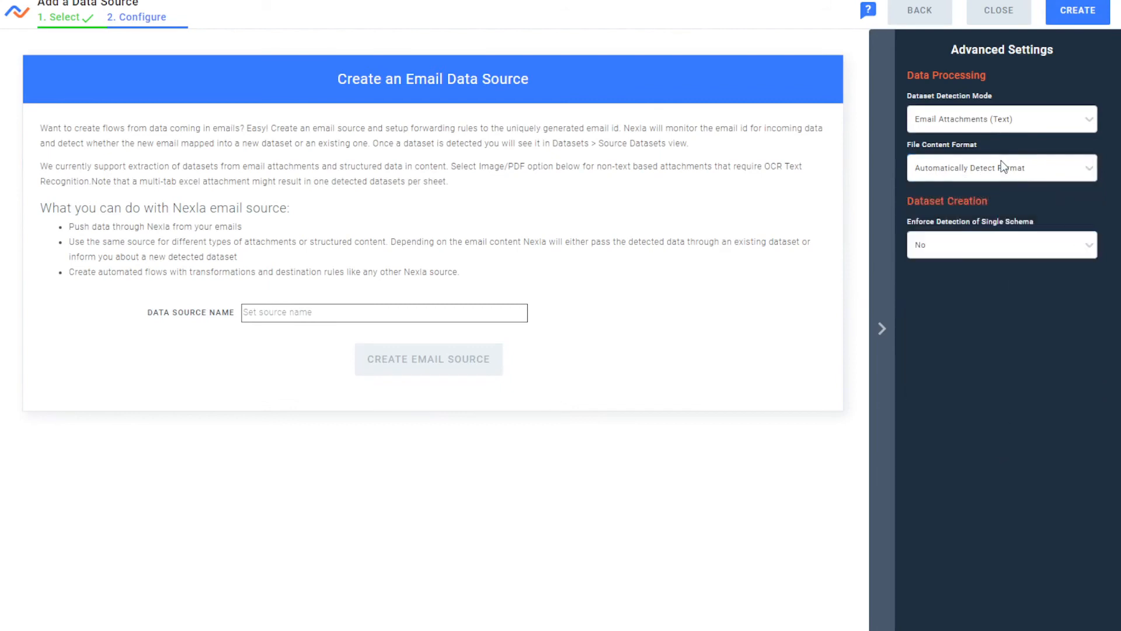
- Review the Dataset Detection Mode options of the email source and set the mode to Image/PDF Email Attachments
click(972, 119)
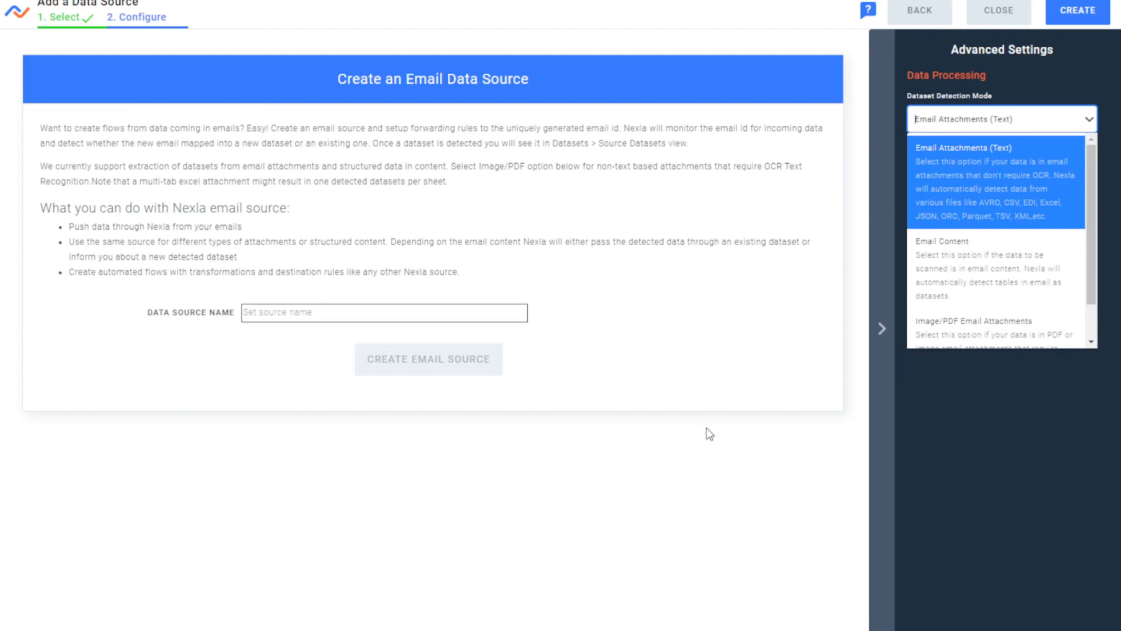
scroll(1087, 193, down, 1)
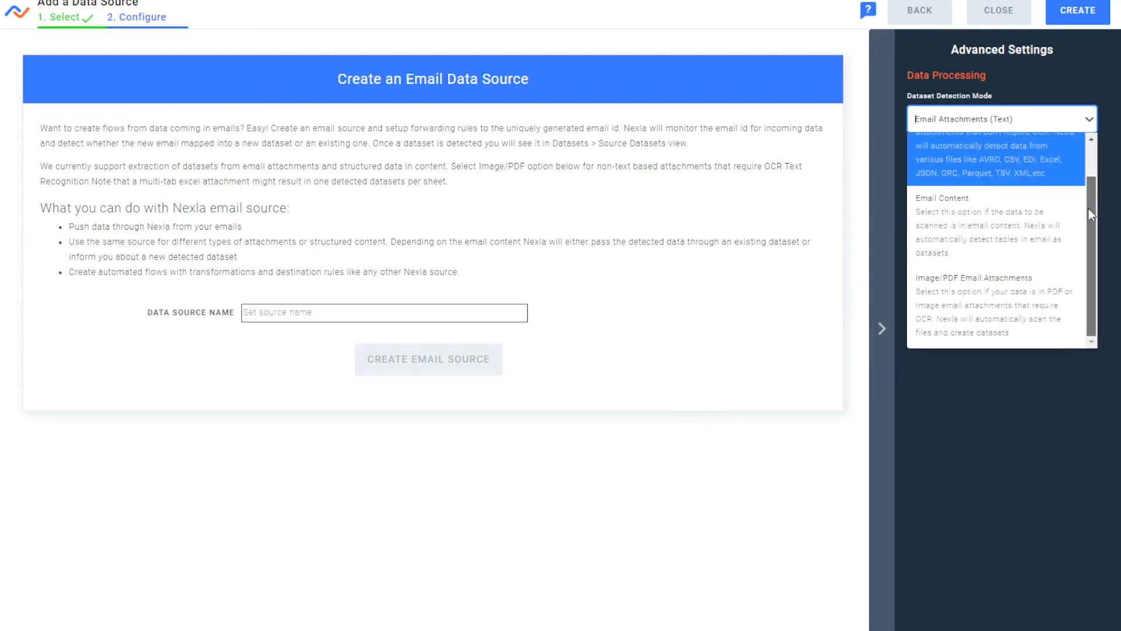
scroll(1074, 164, up, 1)
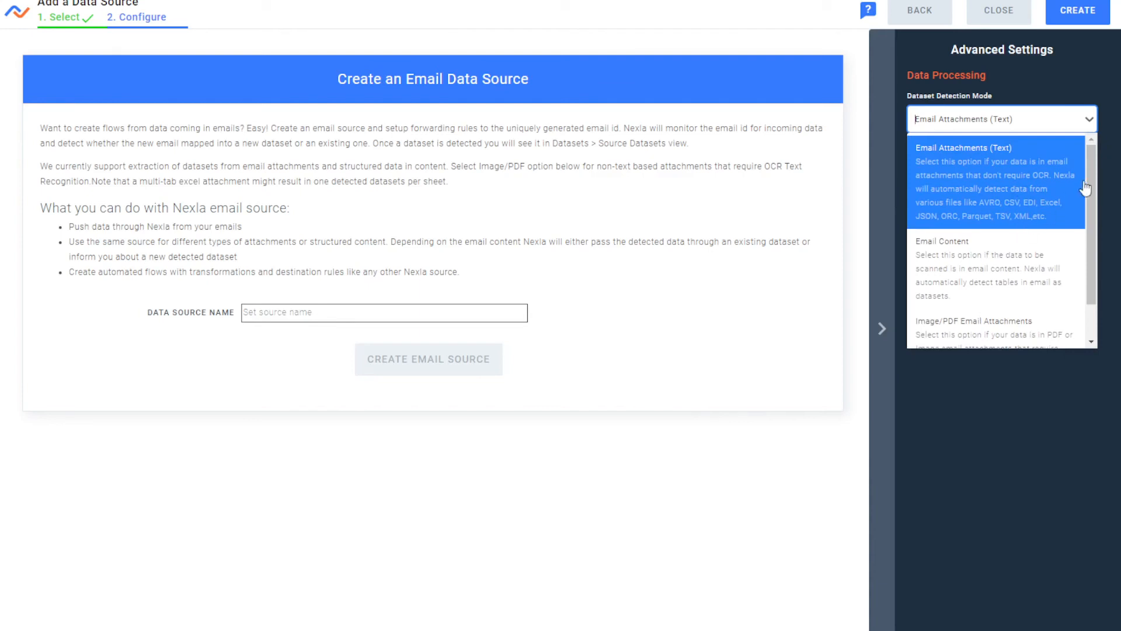
scroll(1003, 295, down, 1)
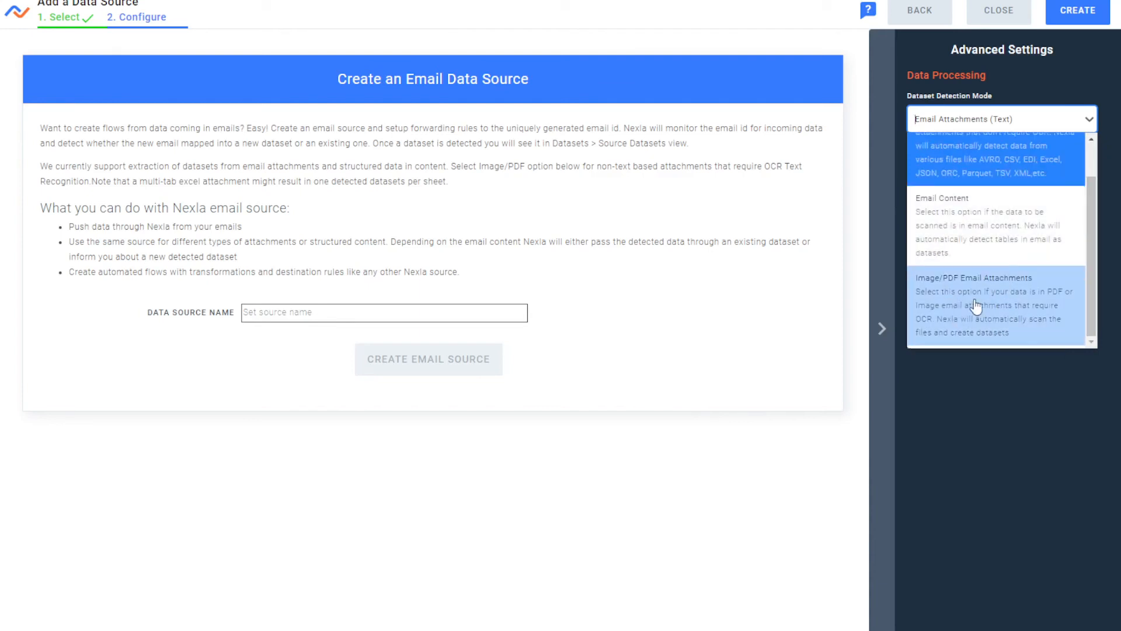
click(1003, 295)
- View the suggested names for the email data source and exit the workflow without creating it
click(352, 315)
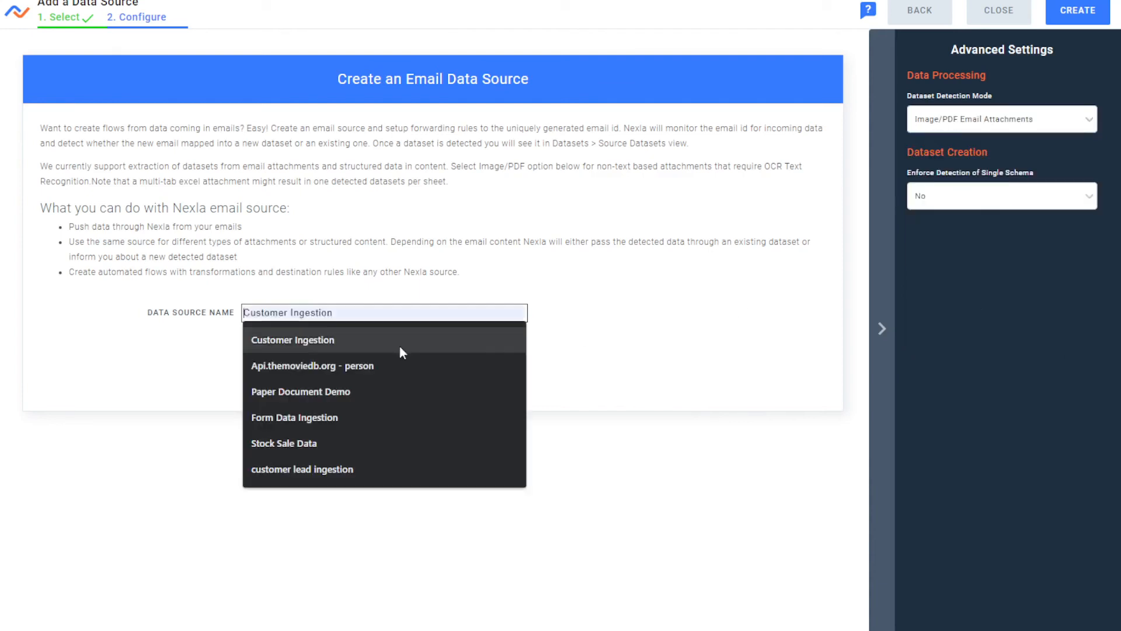
click(639, 323)
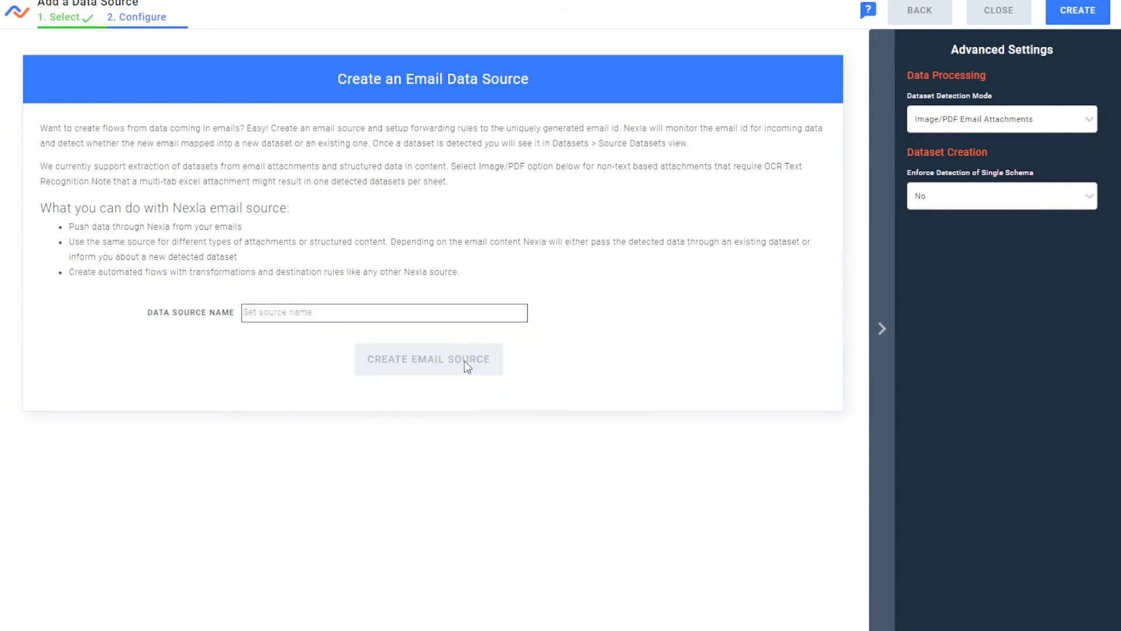
click(973, 18)
click(724, 358)
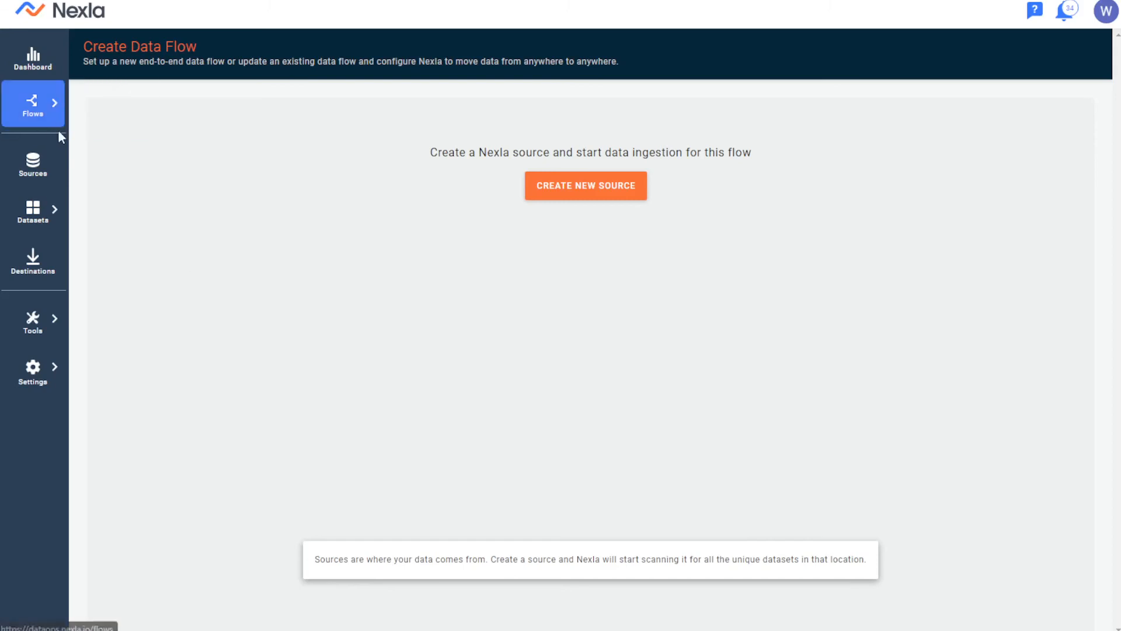
- Return to the existing data flows and expand the customer lead ingestion flow
click(49, 151)
mouse_move(39, 124)
click(96, 120)
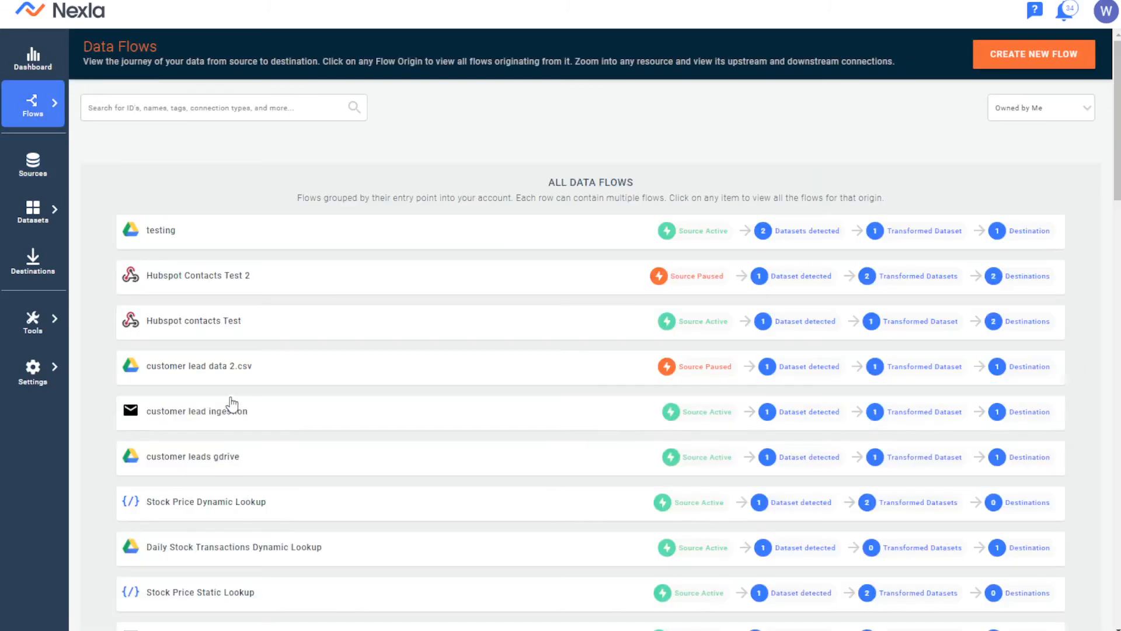
click(231, 408)
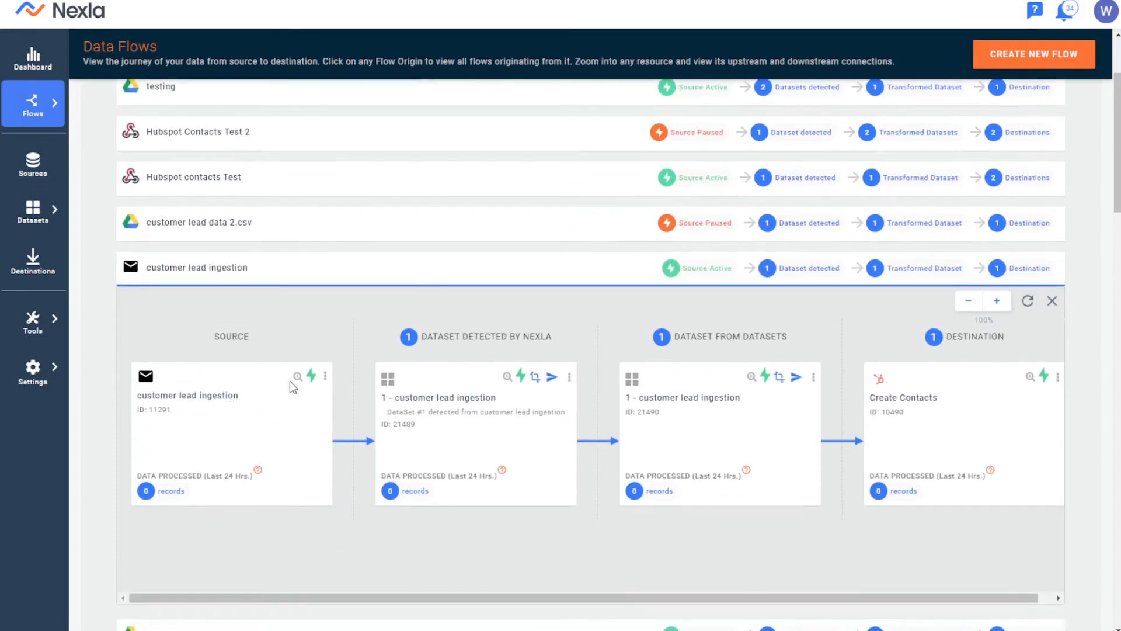
- Examine the email source's details, including its Email ID, and the customer lead ingestion flow through to its Create Contacts destination
click(297, 377)
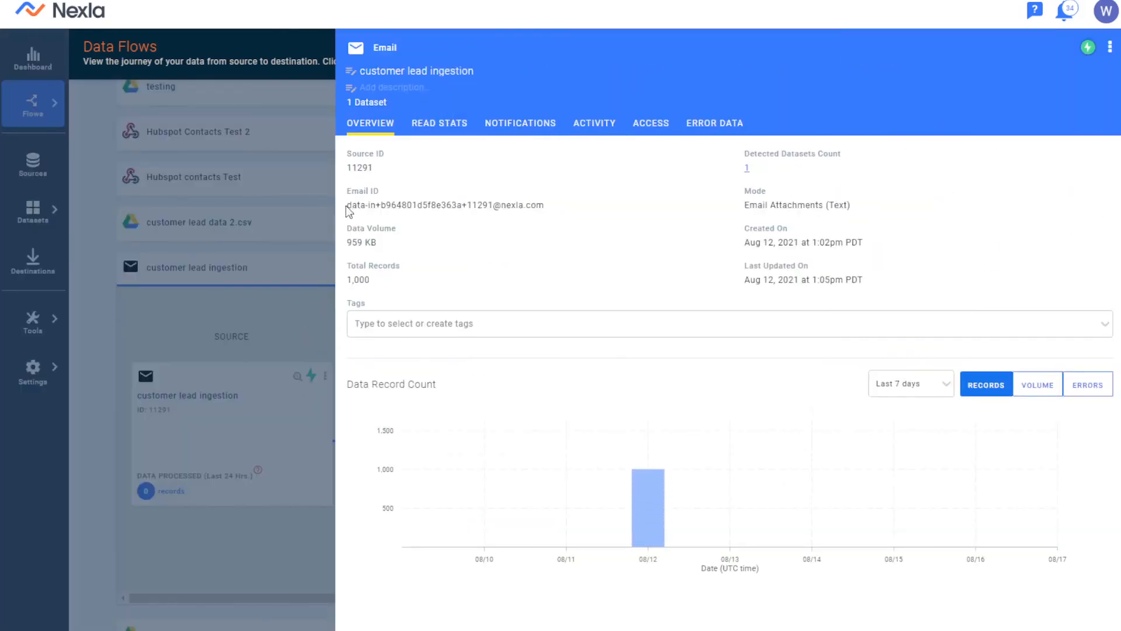
drag(347, 205, 549, 209)
click(220, 387)
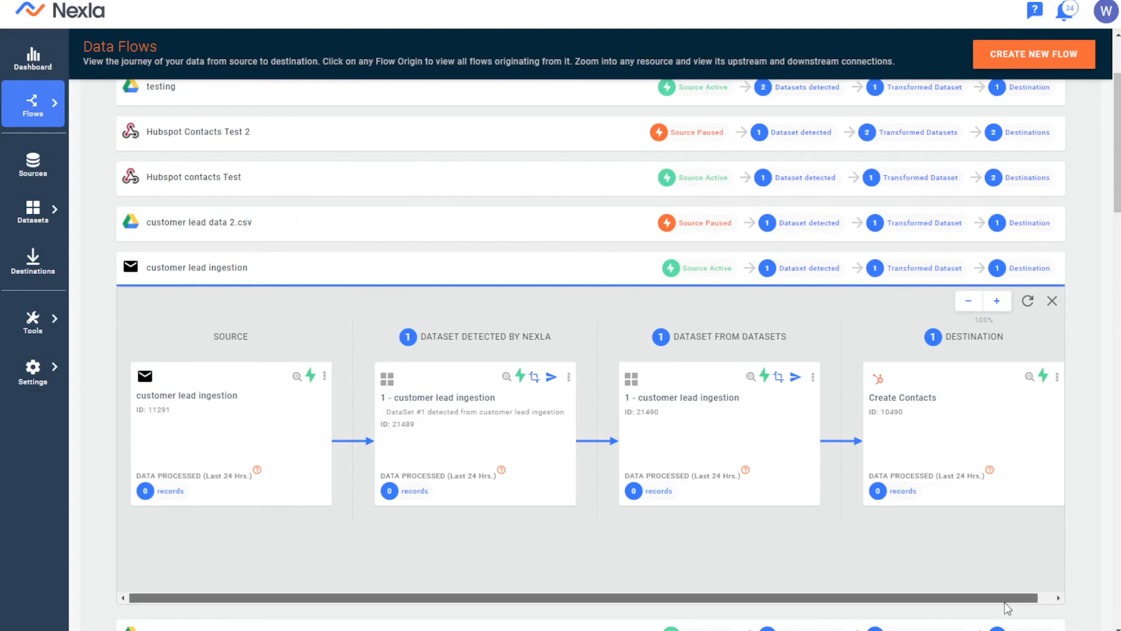
drag(1004, 598, 1031, 596)
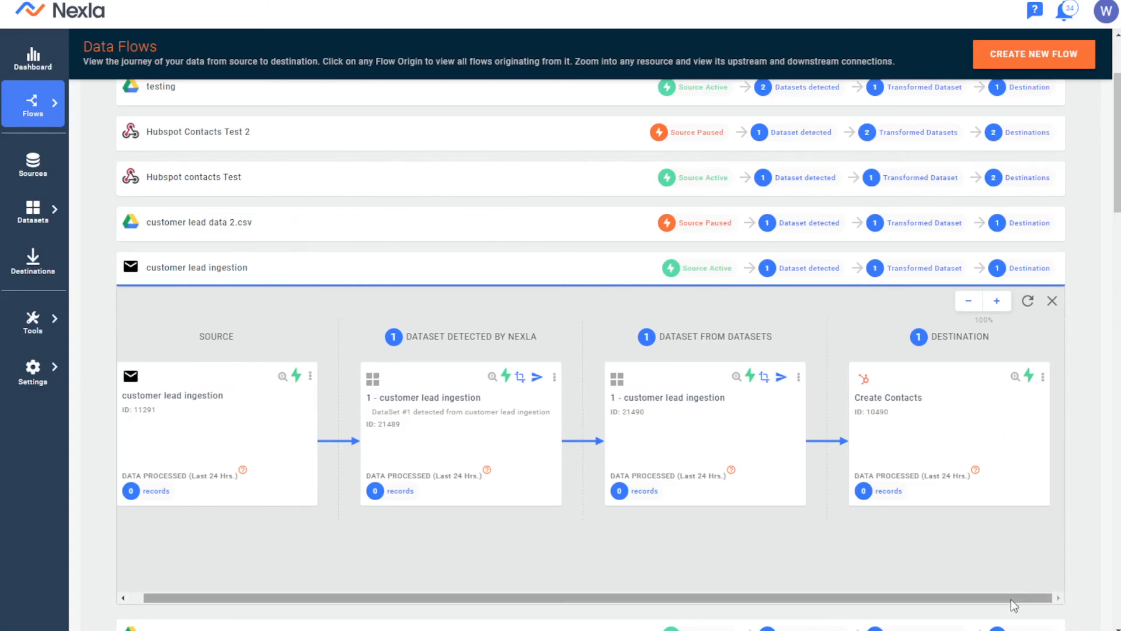
- Start a new data flow source, browse all the available source types, and exit the workflow without creating a source
mouse_move(35, 103)
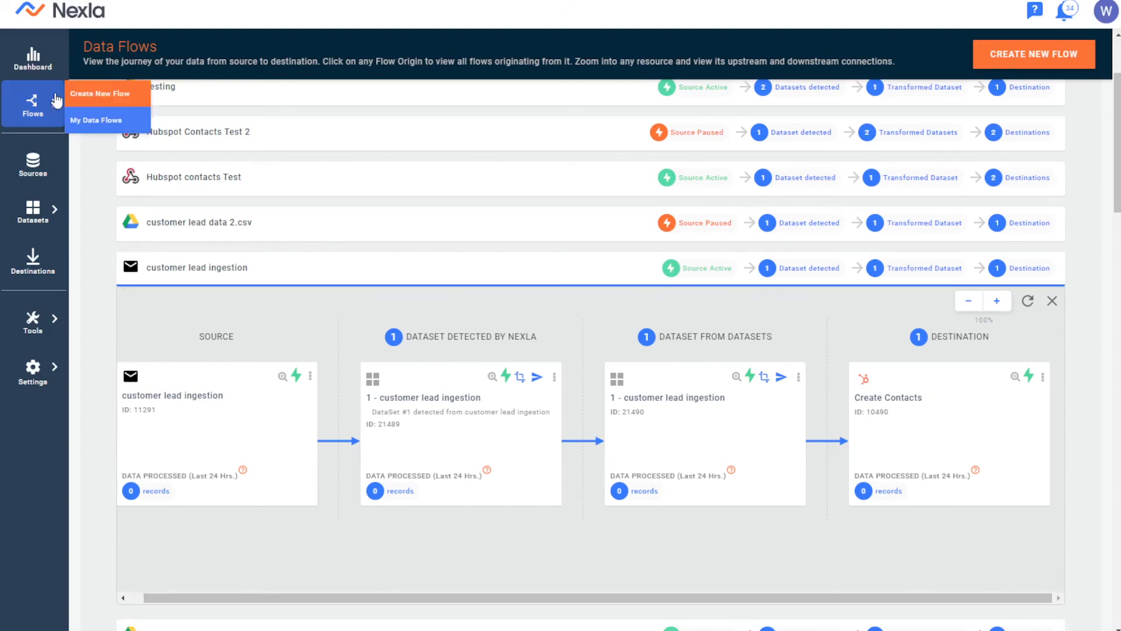
click(102, 97)
click(575, 187)
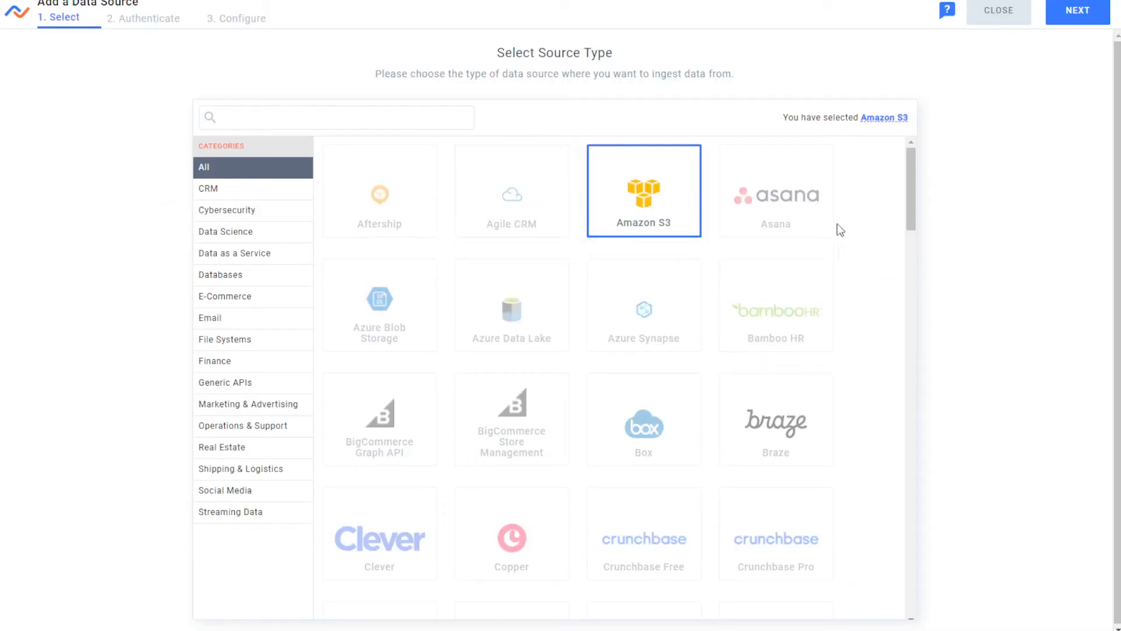
drag(914, 204, 915, 433)
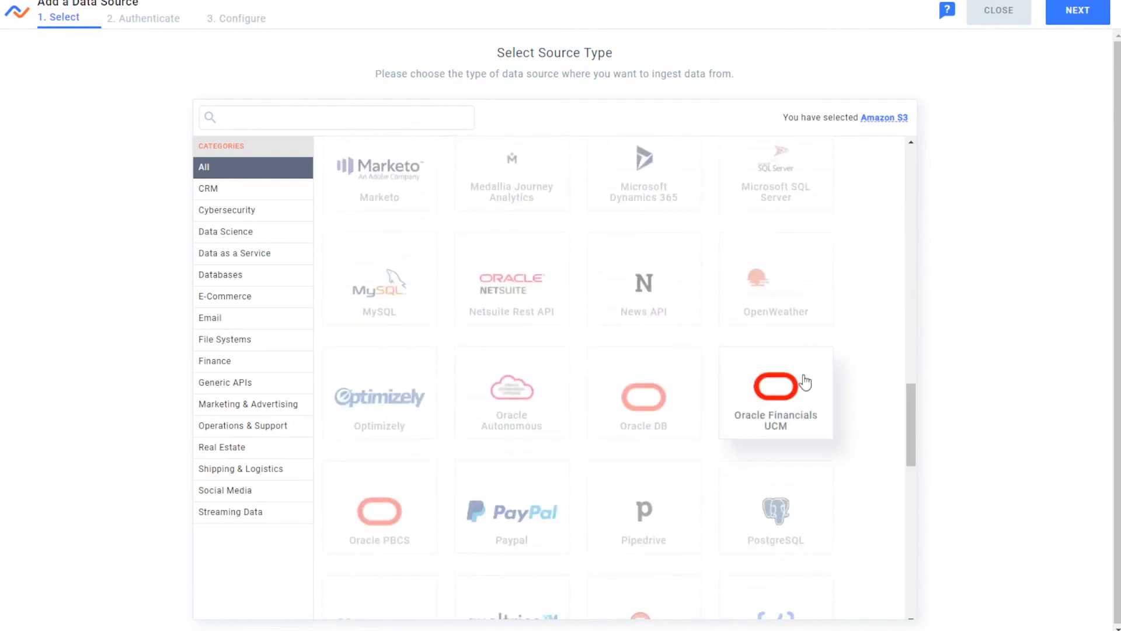
click(986, 20)
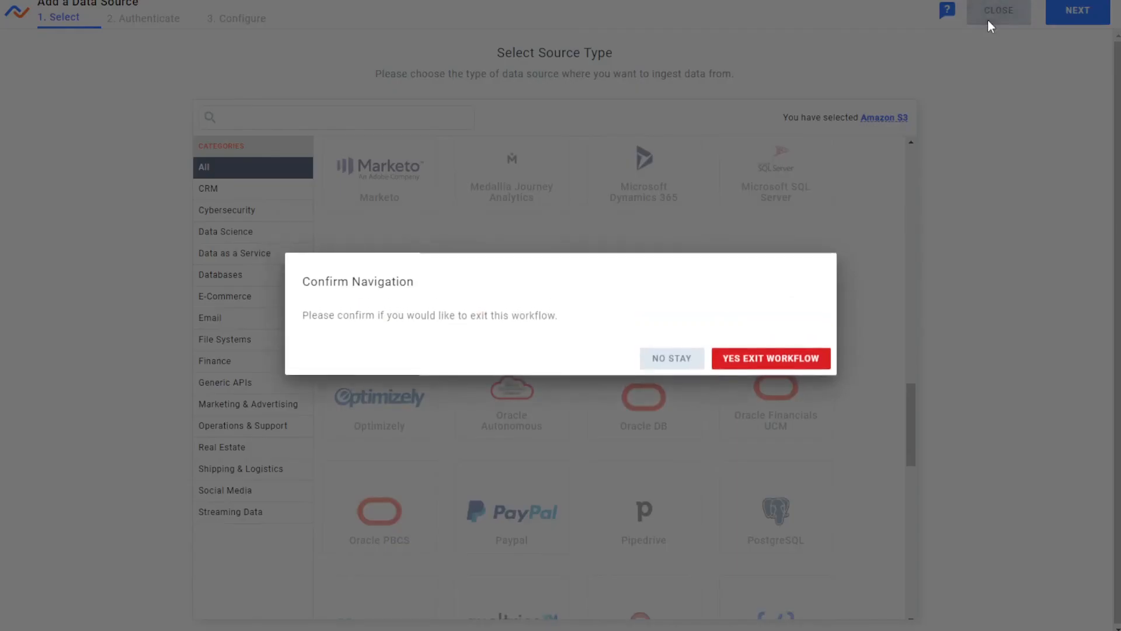
click(786, 357)
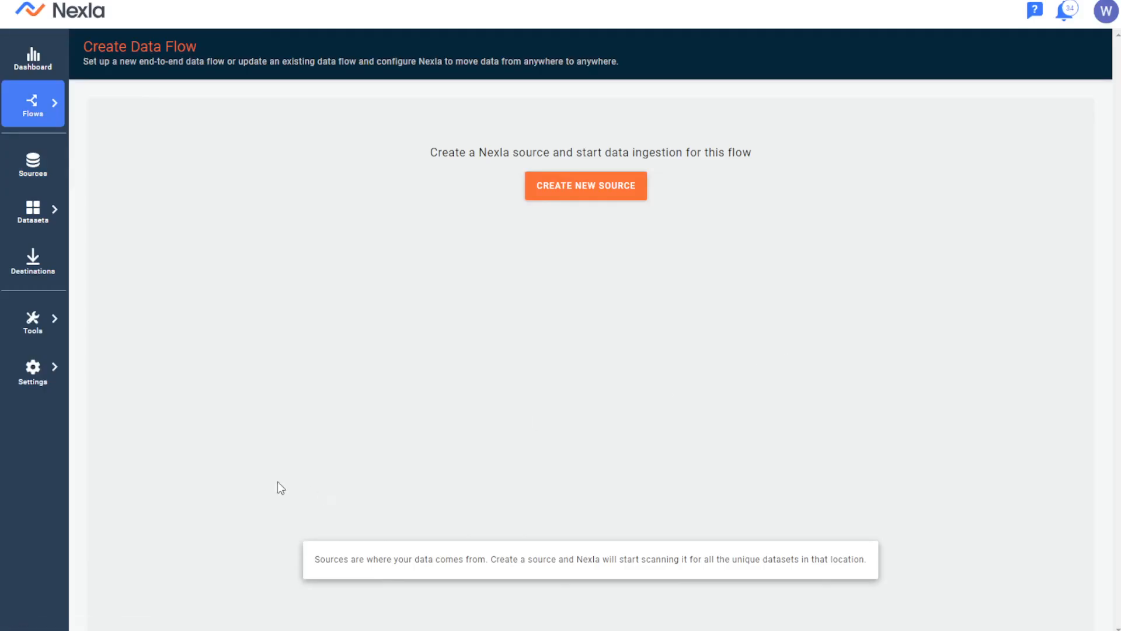
- Return to the existing data flows and expand the customer lead data 2.csv flow to view it from source to destination
mouse_move(35, 104)
click(106, 120)
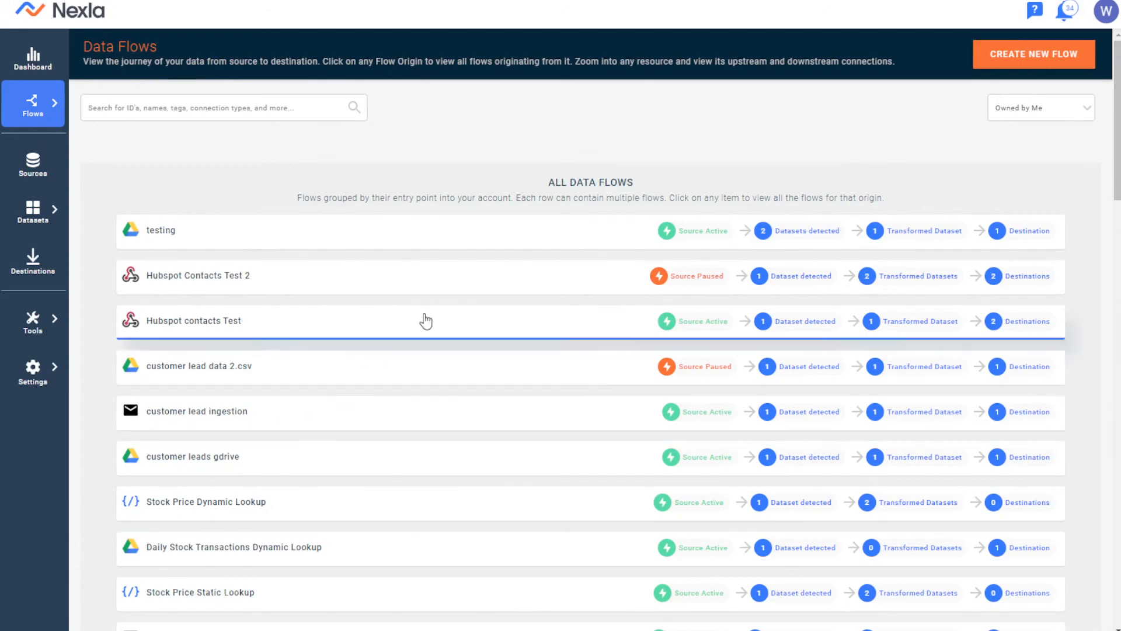
click(559, 330)
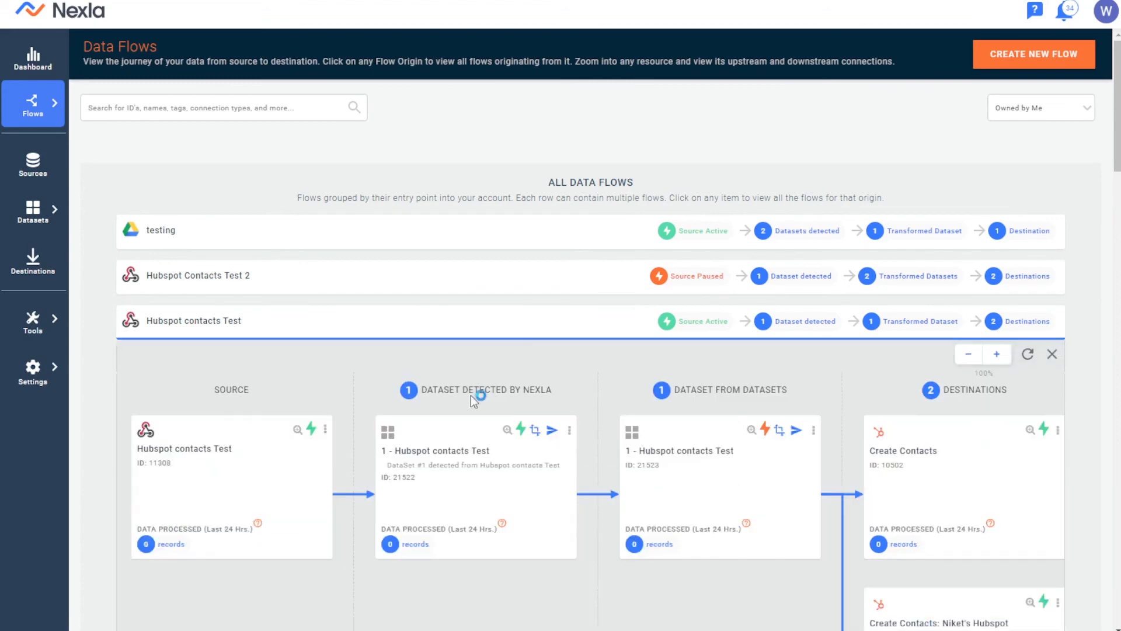
click(395, 380)
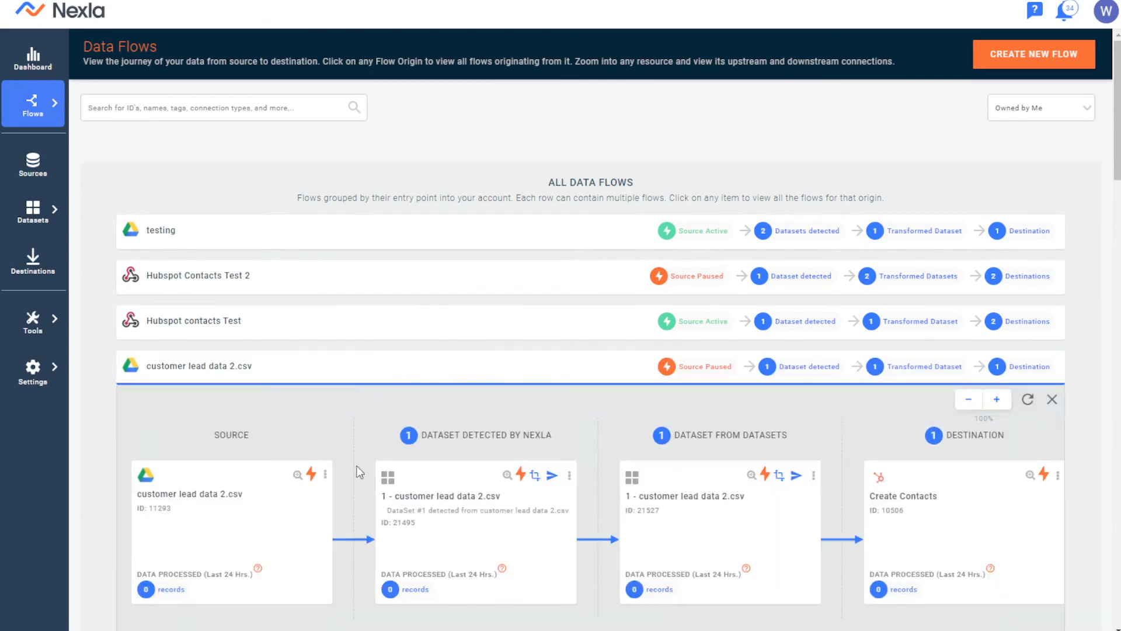
scroll(362, 457, down, 3)
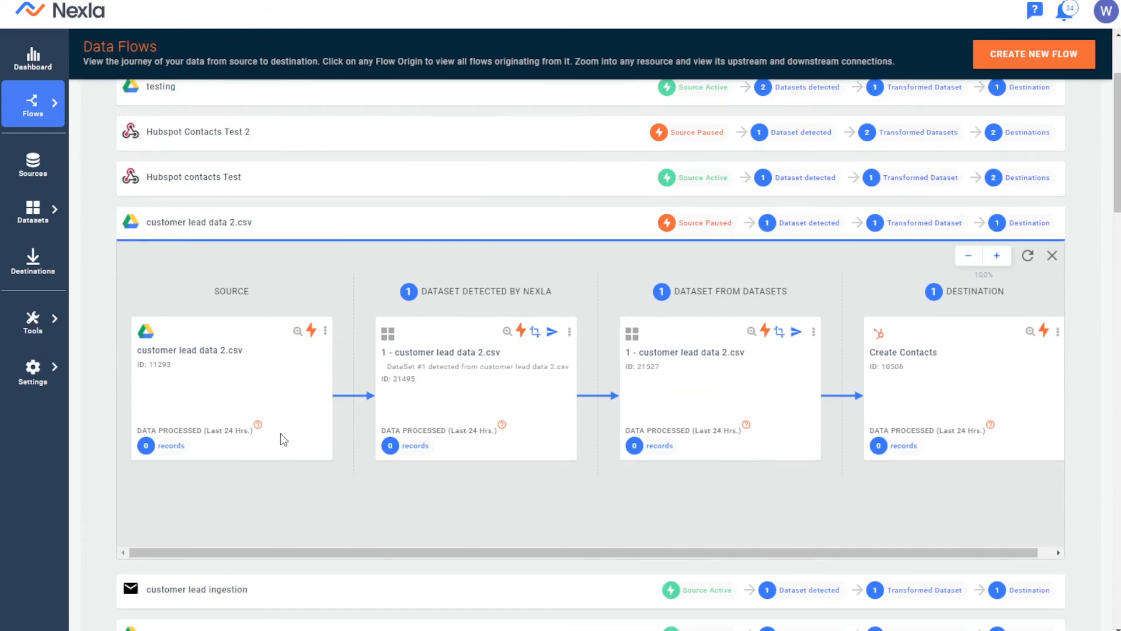
- Switch to the HubSpot contacts list and look through the contact records on page 7
scroll(400, 347, up, 3)
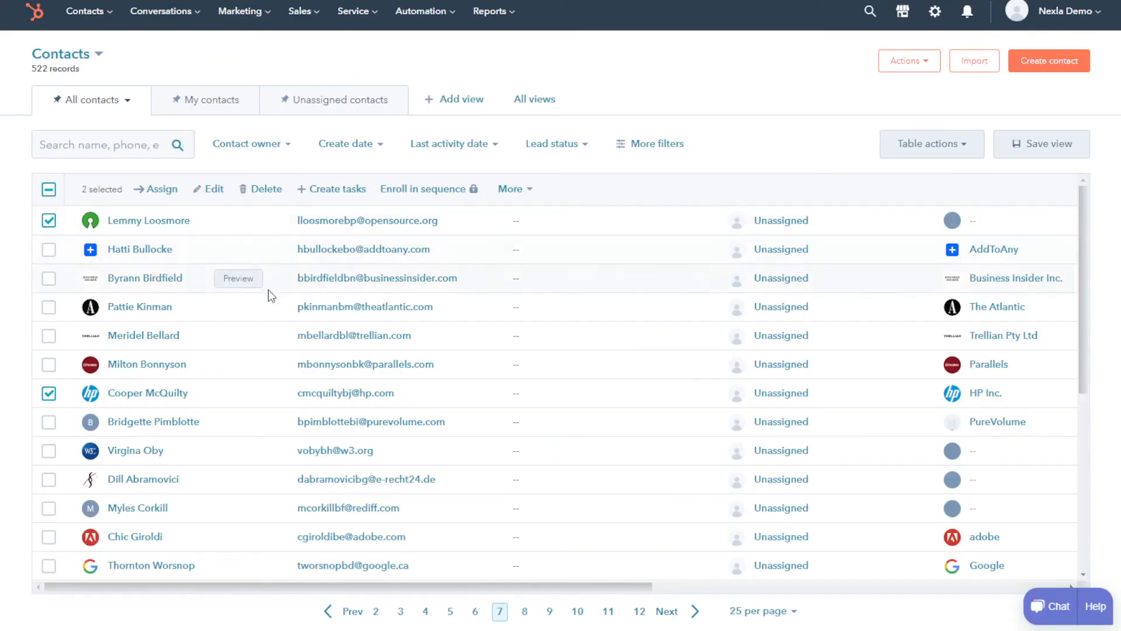
scroll(234, 292, down, 2)
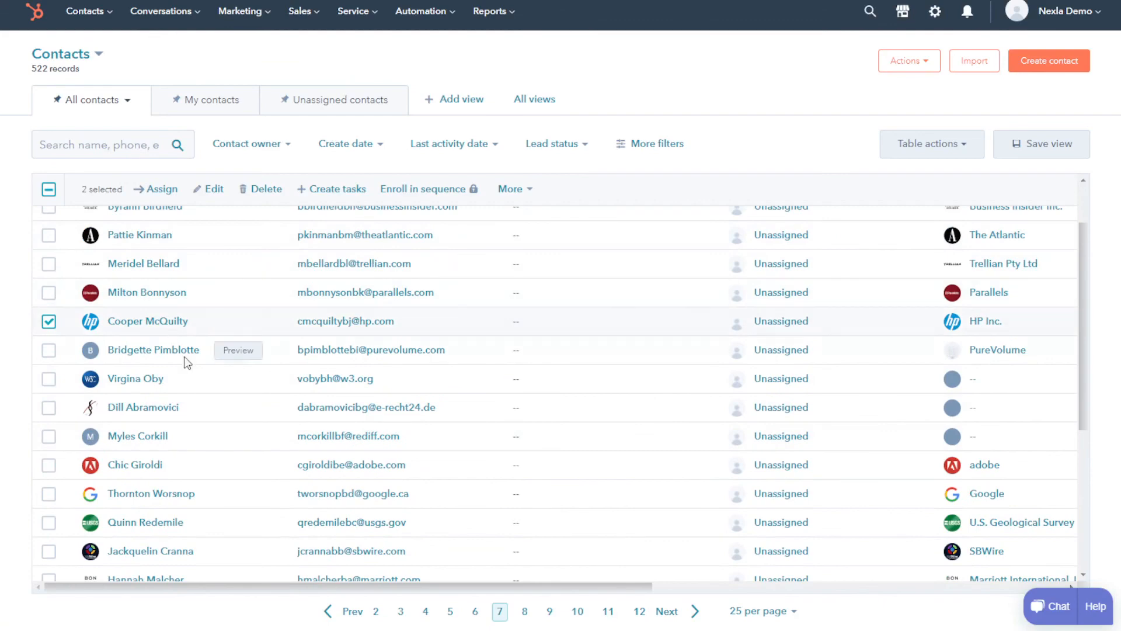